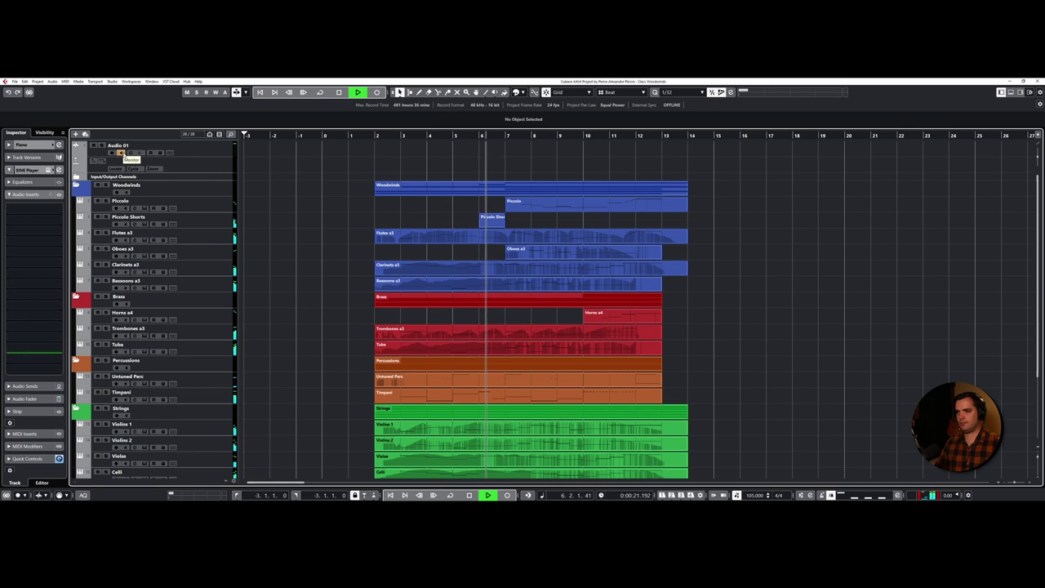
Let the full-orchestra cue play while scanning the track list, then stop and return to the start.
scroll(300, 205, down, 3)
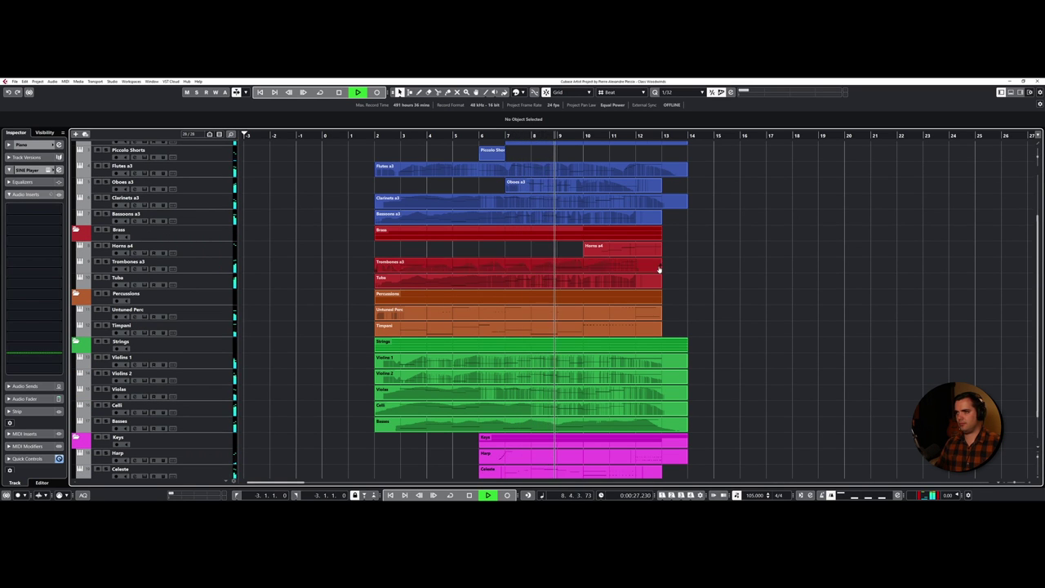
scroll(663, 276, up, 3)
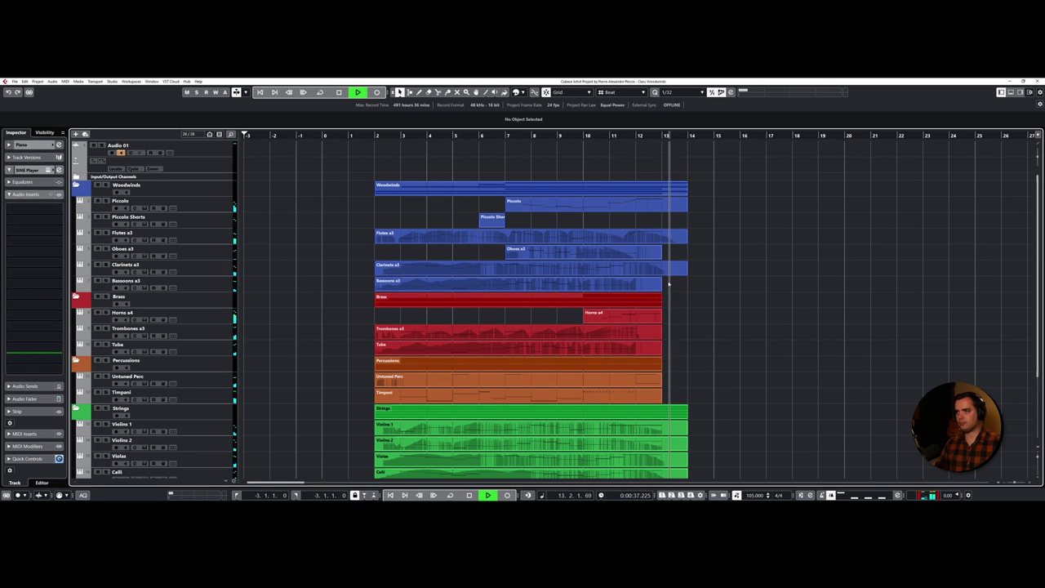
key(space)
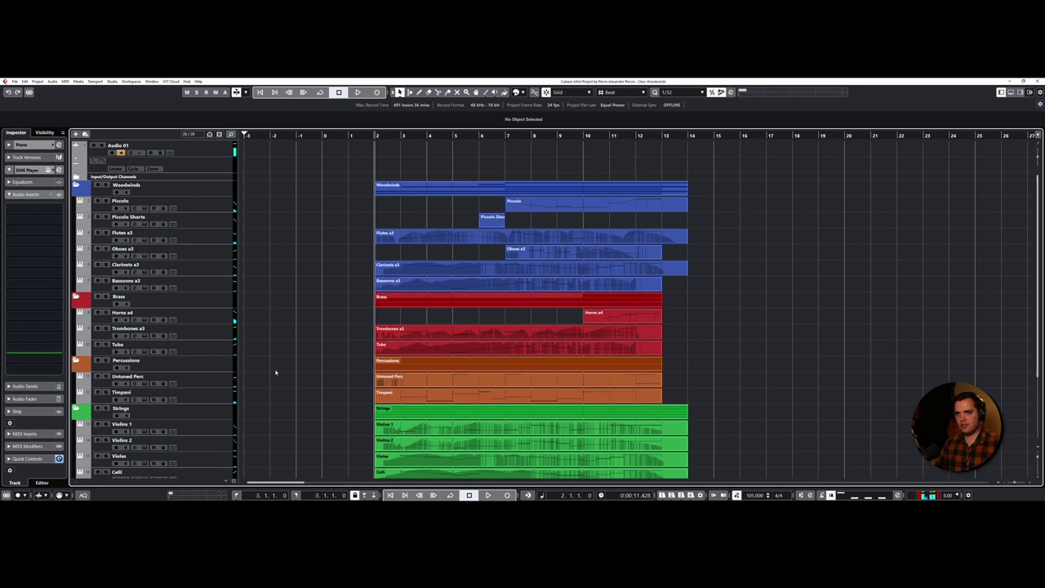
Scroll down to the Keys, Harp, Celeste and Piano tracks, then solo the Strings folder and play.
scroll(284, 359, down, 3)
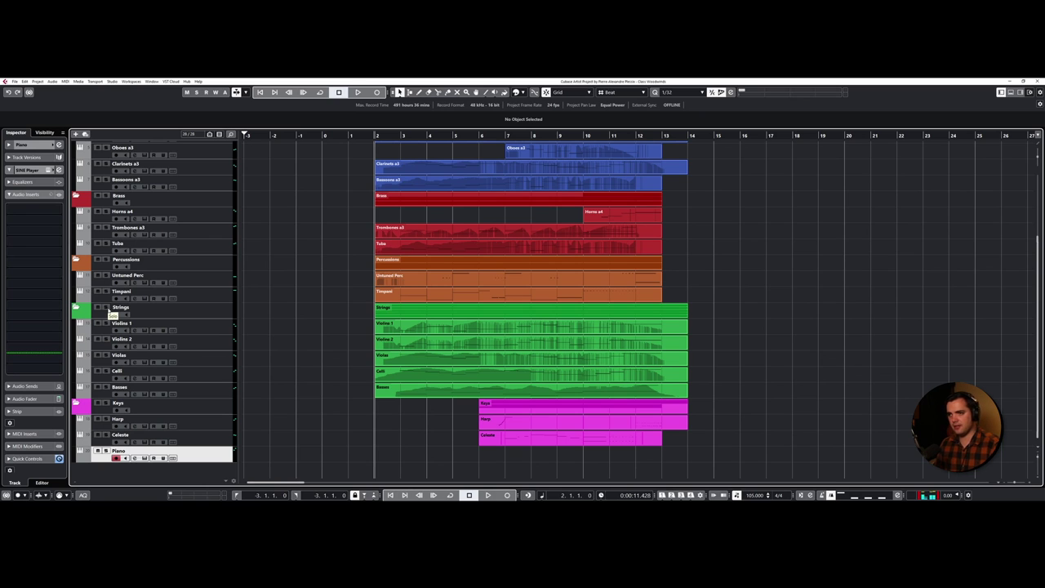
click(105, 307)
key(space)
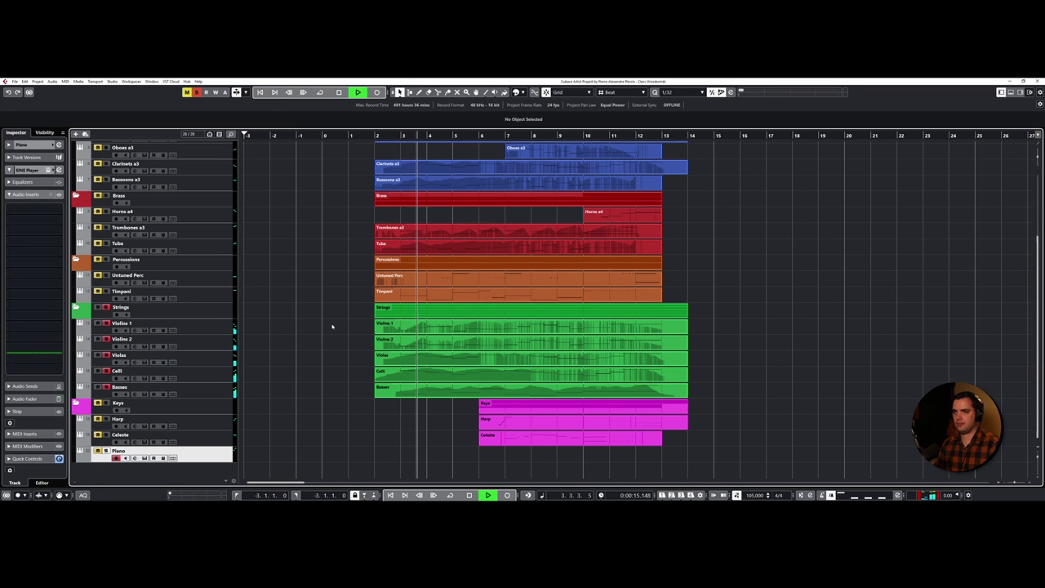
drag(332, 327, 726, 399)
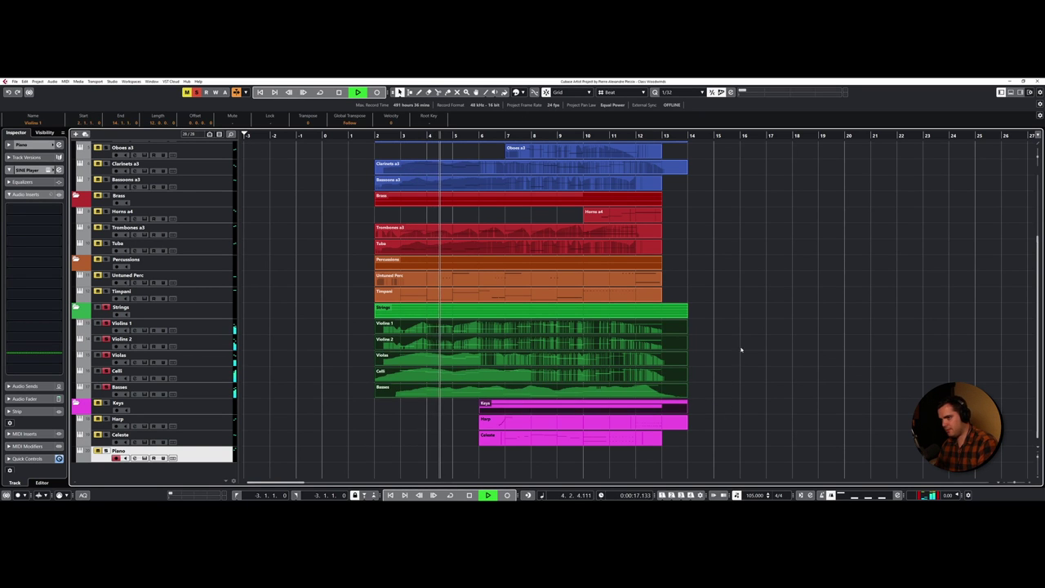
drag(748, 325, 463, 393)
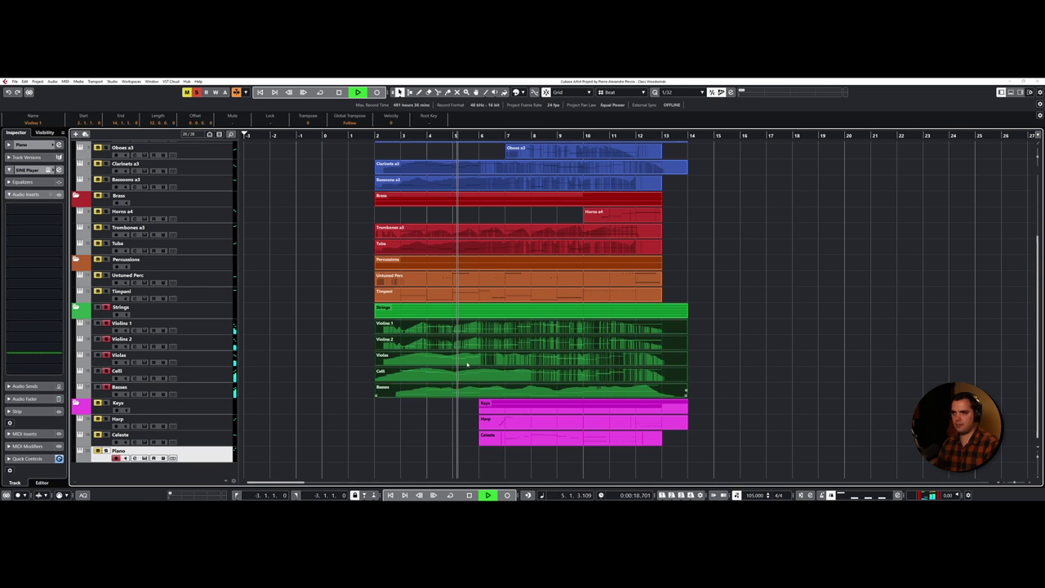
double_click(468, 365)
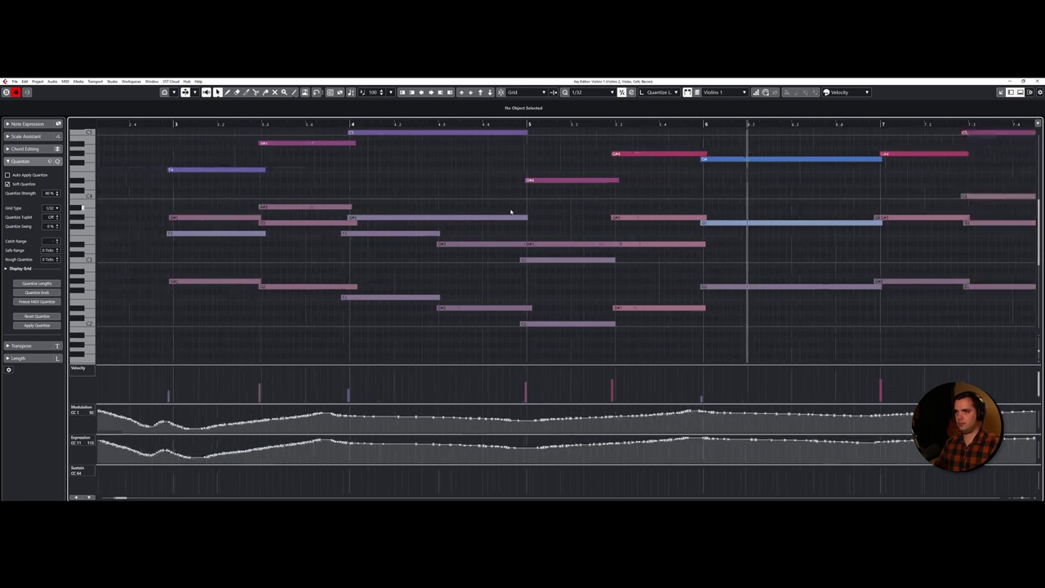
key(g)
key(g)
key(g)
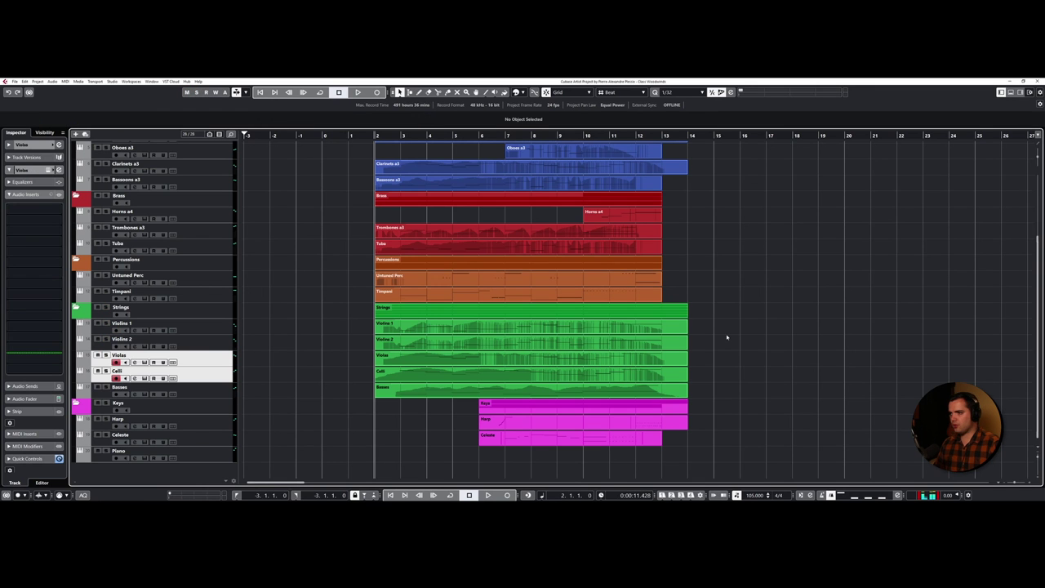
drag(397, 345, 400, 345)
double_click(446, 346)
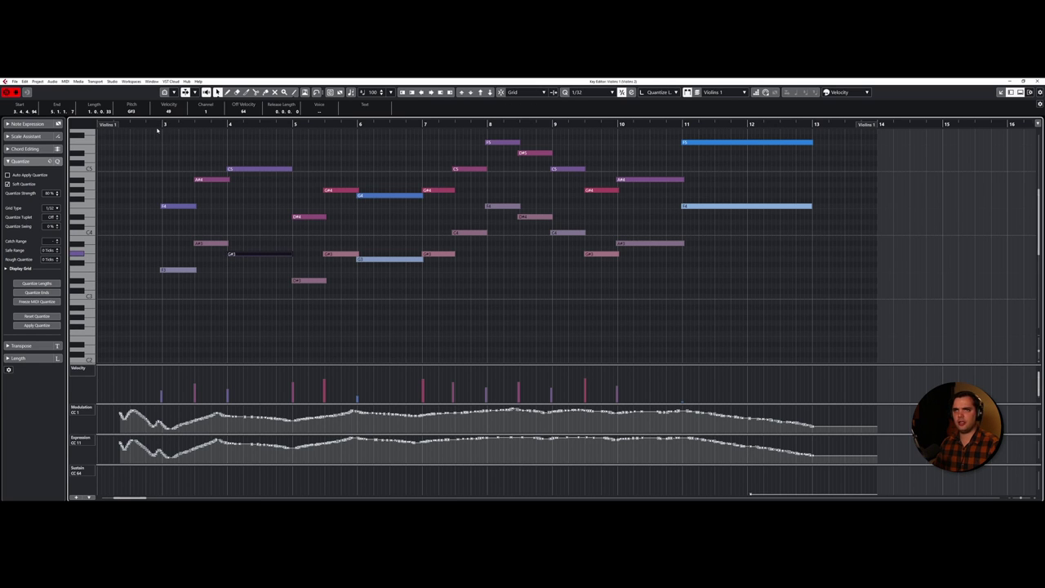
key(space)
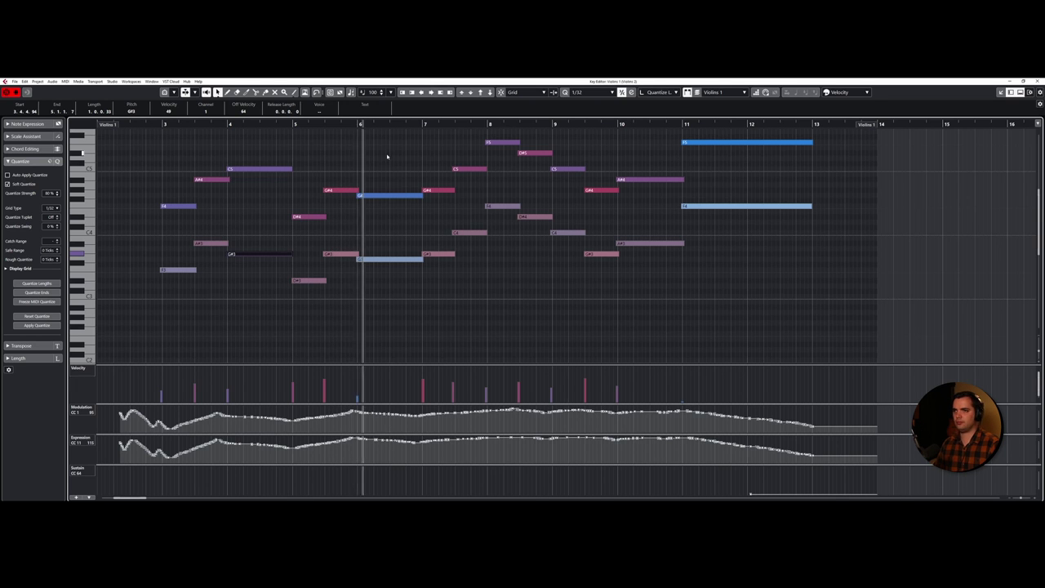
key(space)
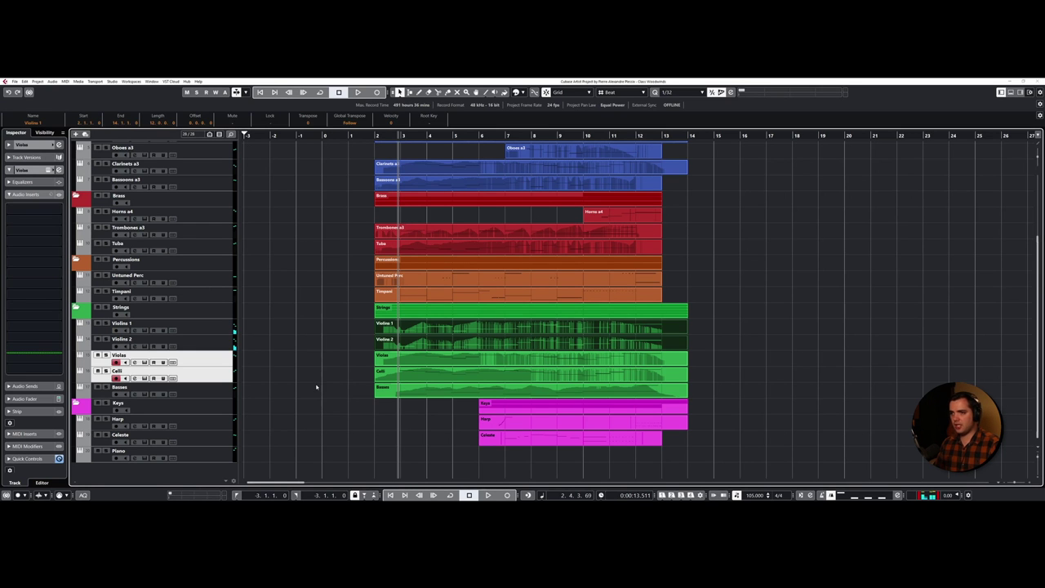
click(340, 381)
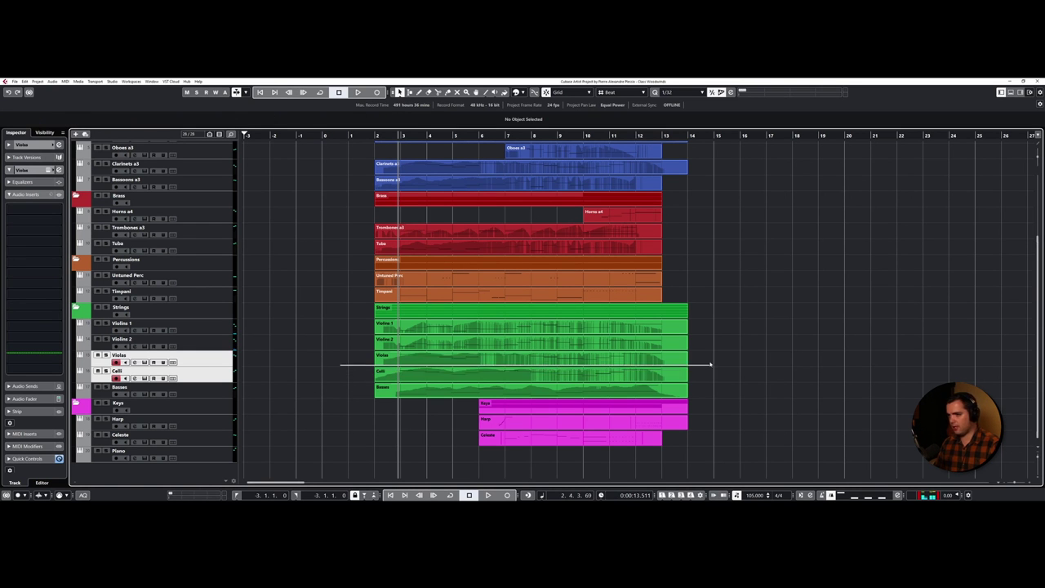
drag(623, 372, 624, 374)
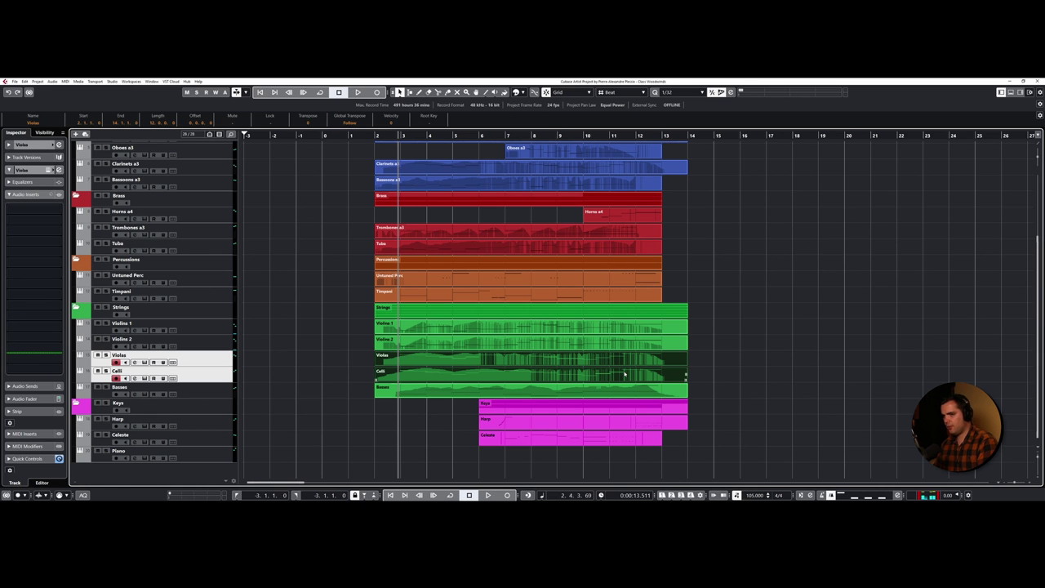
key(Return)
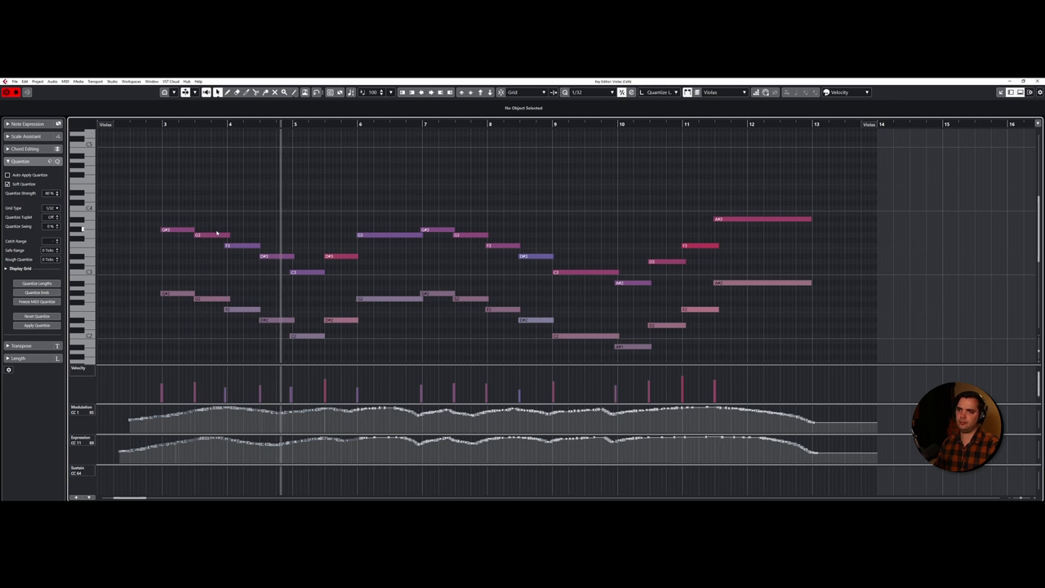
drag(168, 284, 477, 304)
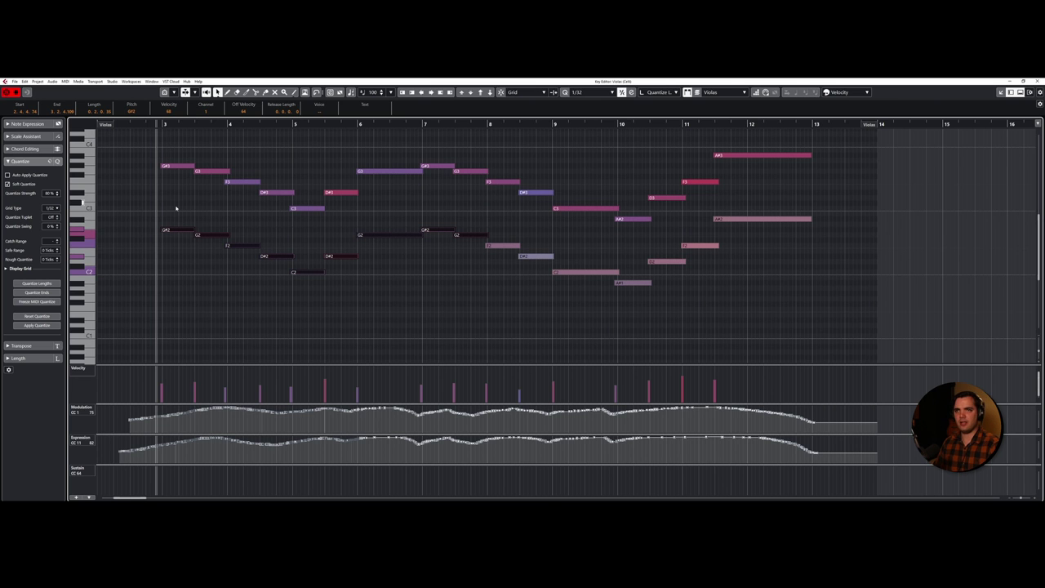
click(234, 288)
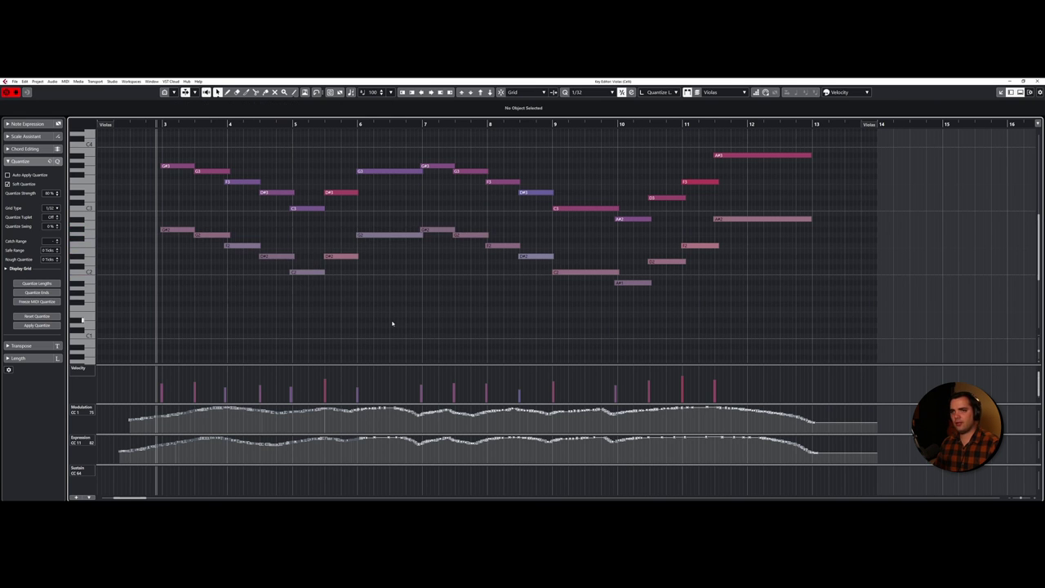
key(ctrl+w)
click(424, 397)
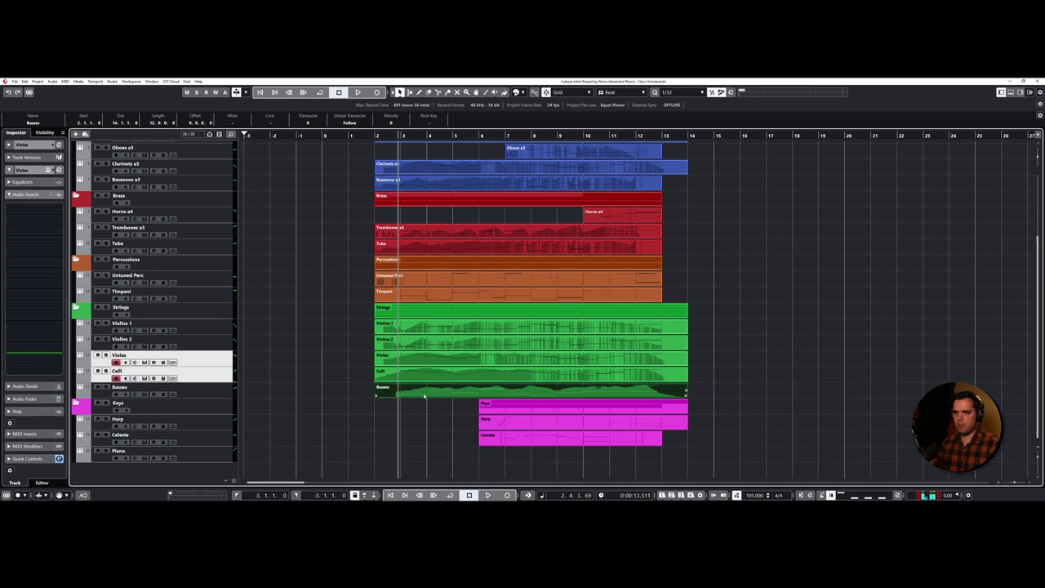
double_click(423, 397)
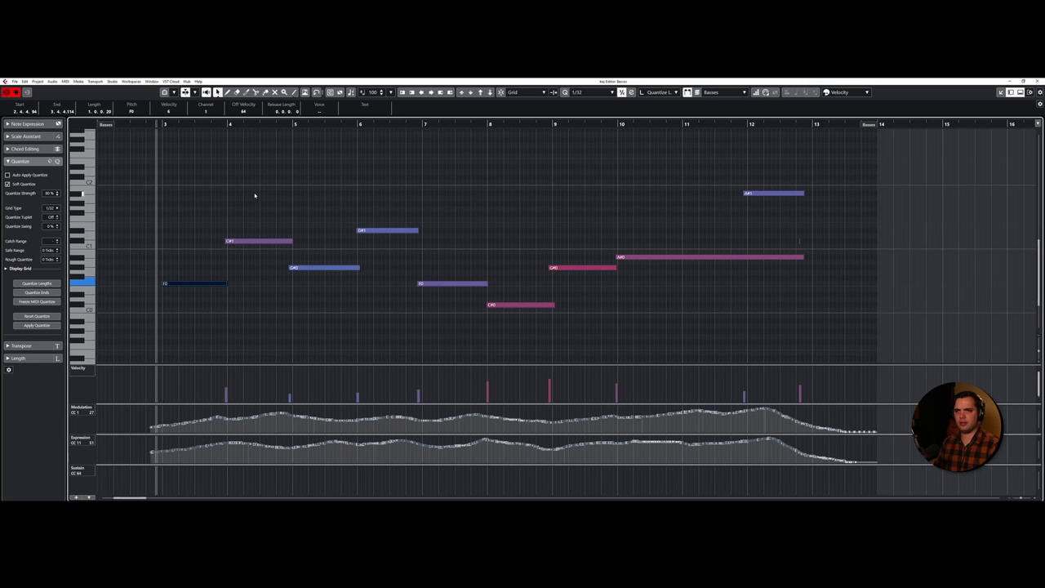
key(Right)
key(Right)
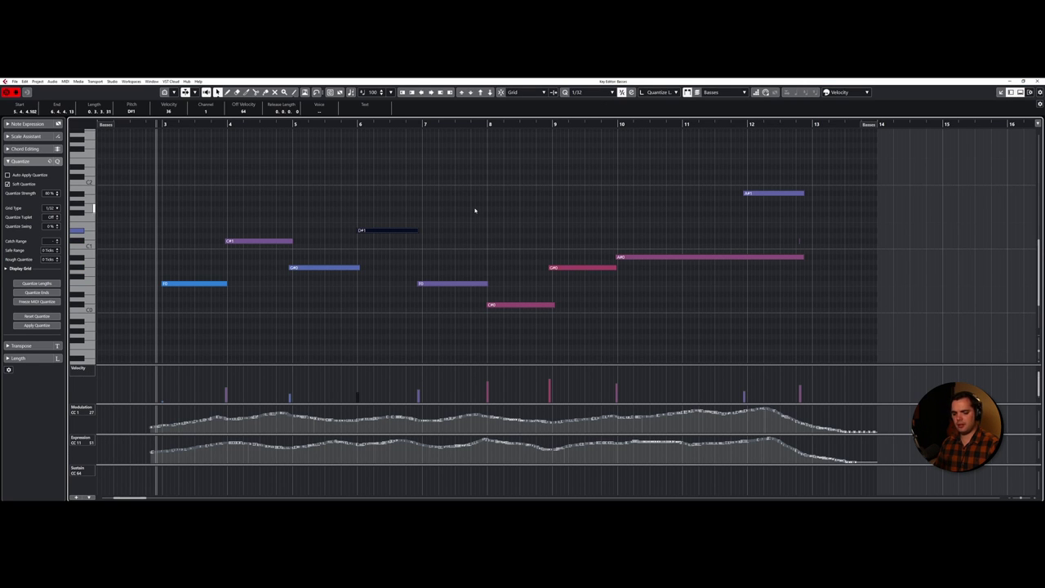
key(Return)
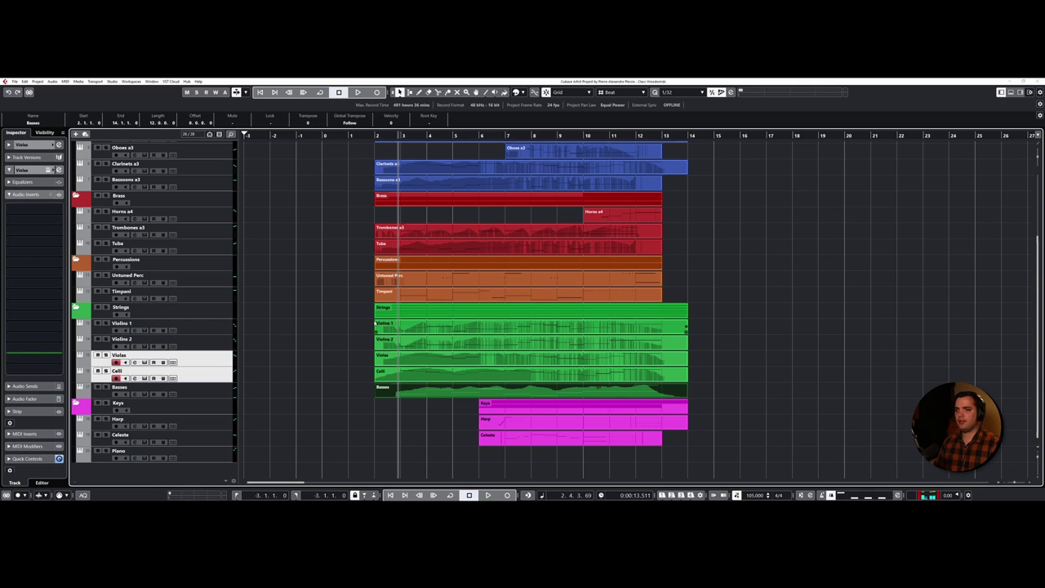
click(274, 292)
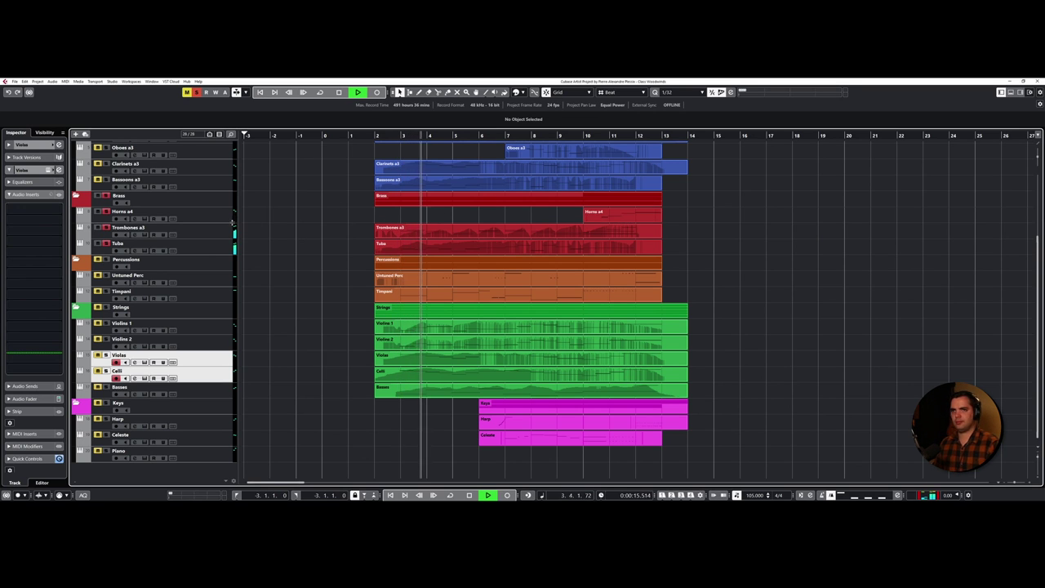
Review the Horns a4, Trombones a3 and Tuba notes in the Key Editor, then stop back at bar 3.
drag(403, 211, 649, 255)
drag(692, 214, 638, 244)
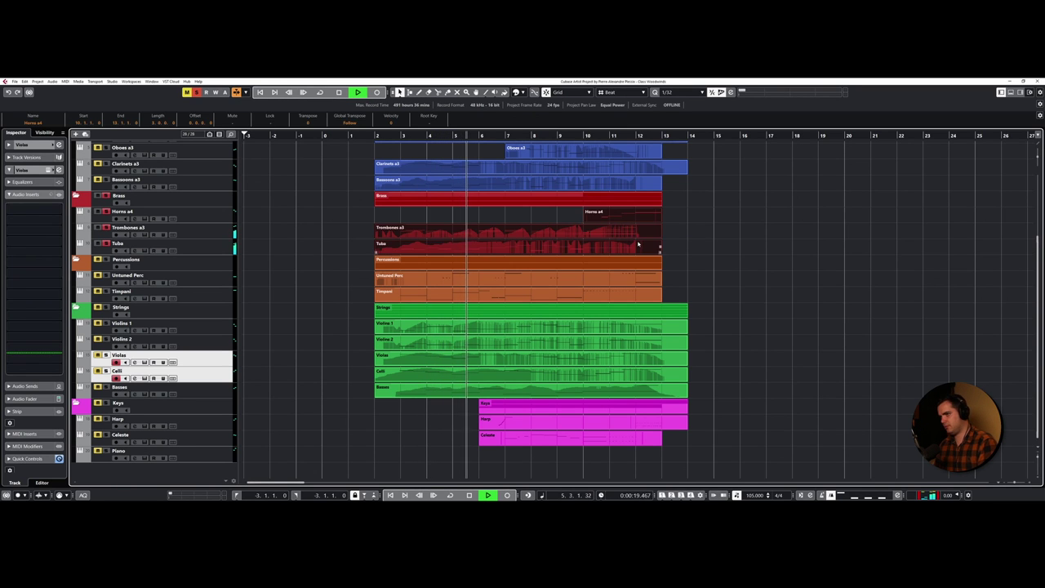
double_click(638, 244)
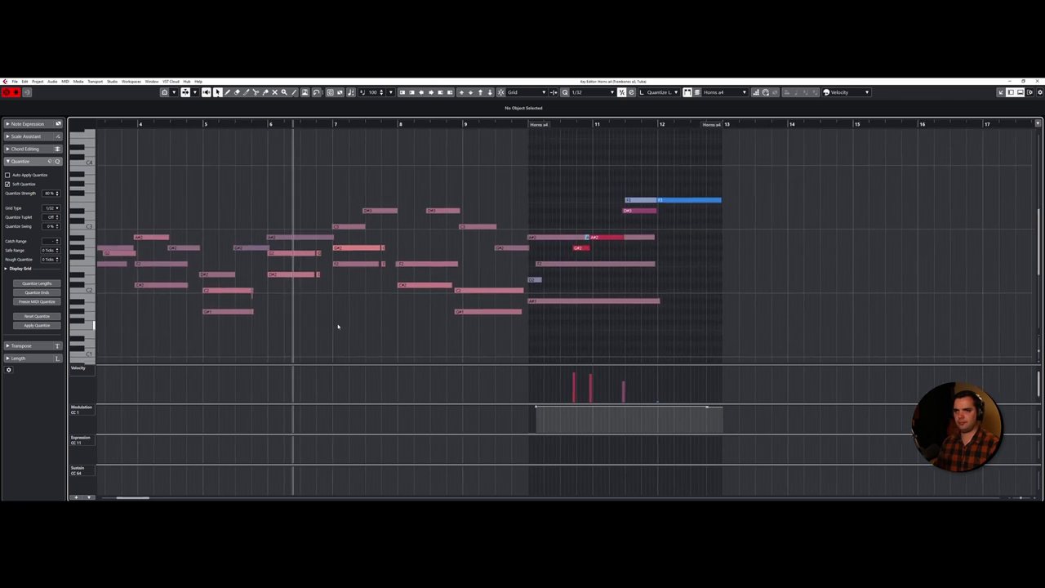
key(h)
key(h)
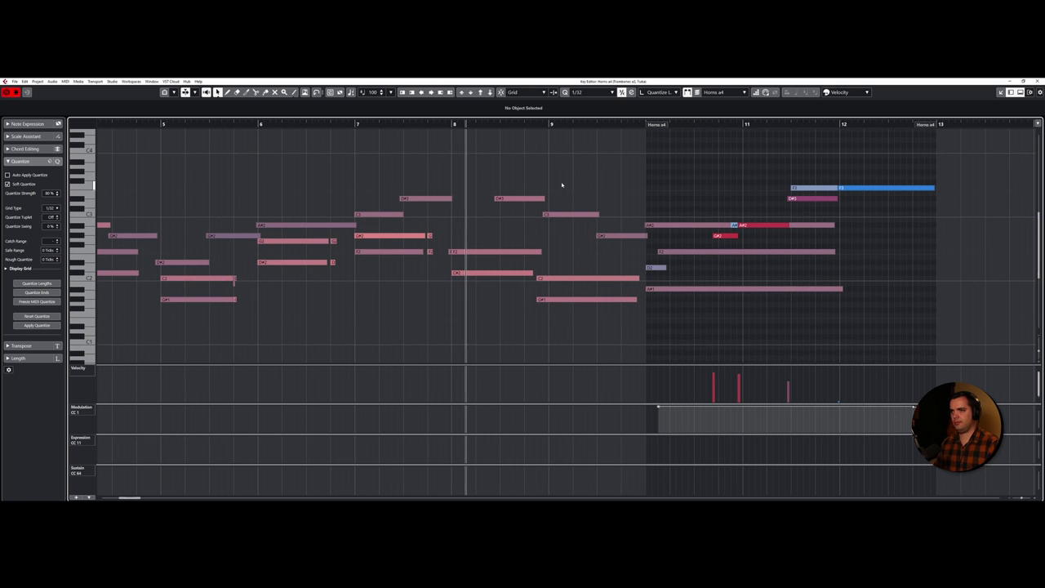
drag(614, 174, 395, 182)
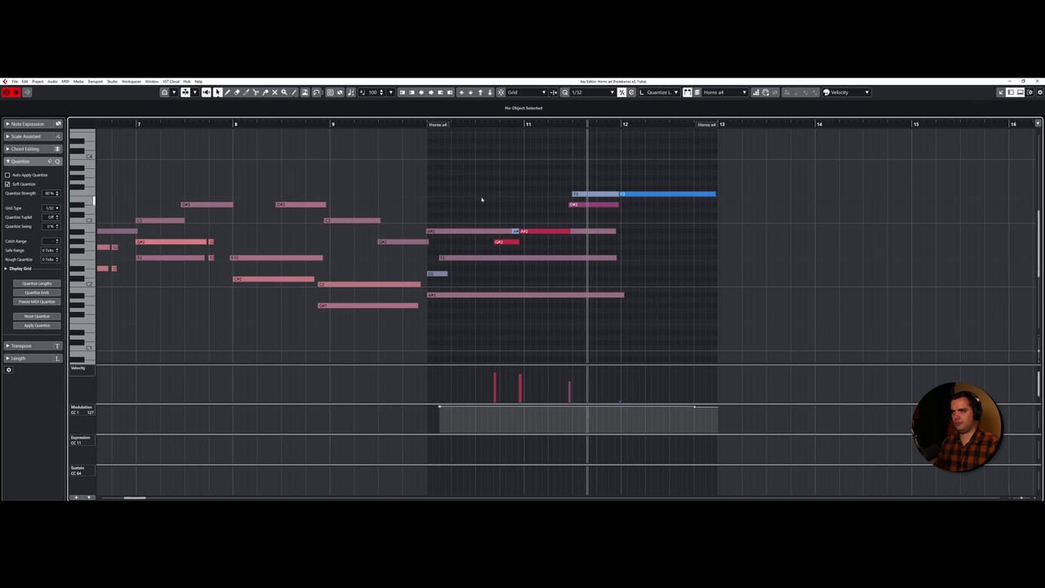
key(ctrl+w)
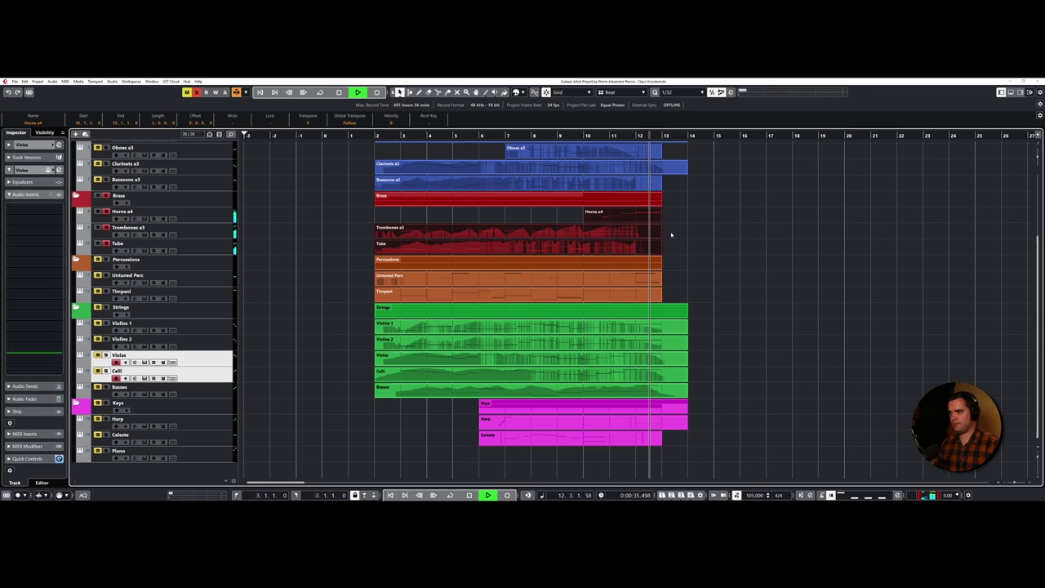
key(space)
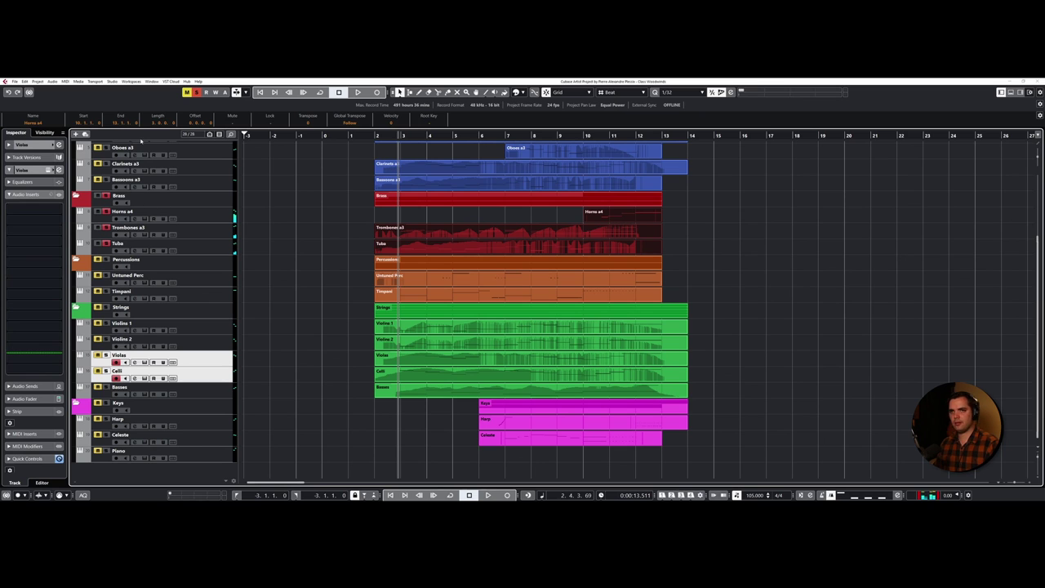
Clear all solos and play the selected Horns a4 notes from just before bar 11.
click(188, 93)
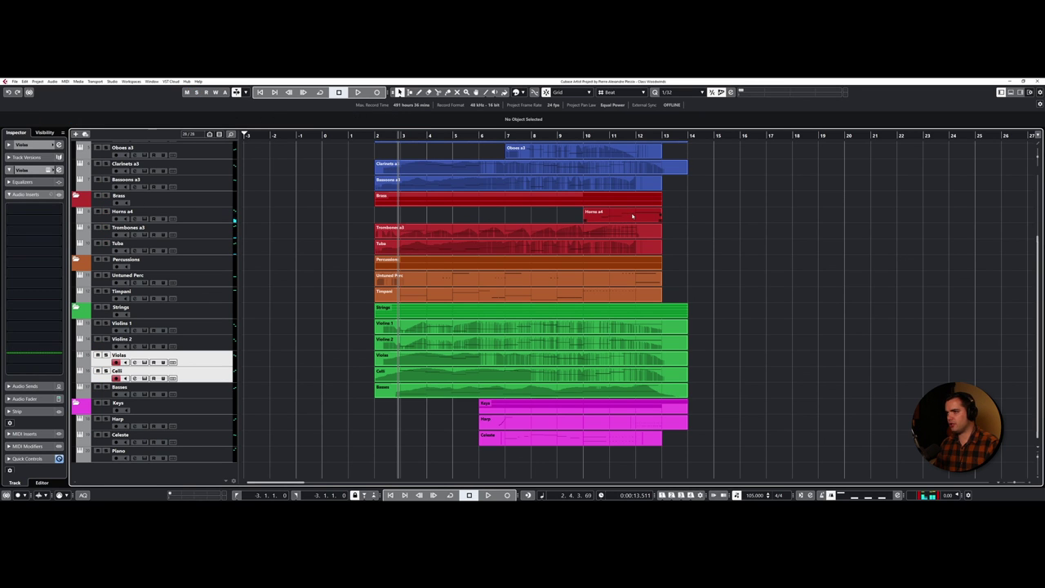
double_click(631, 219)
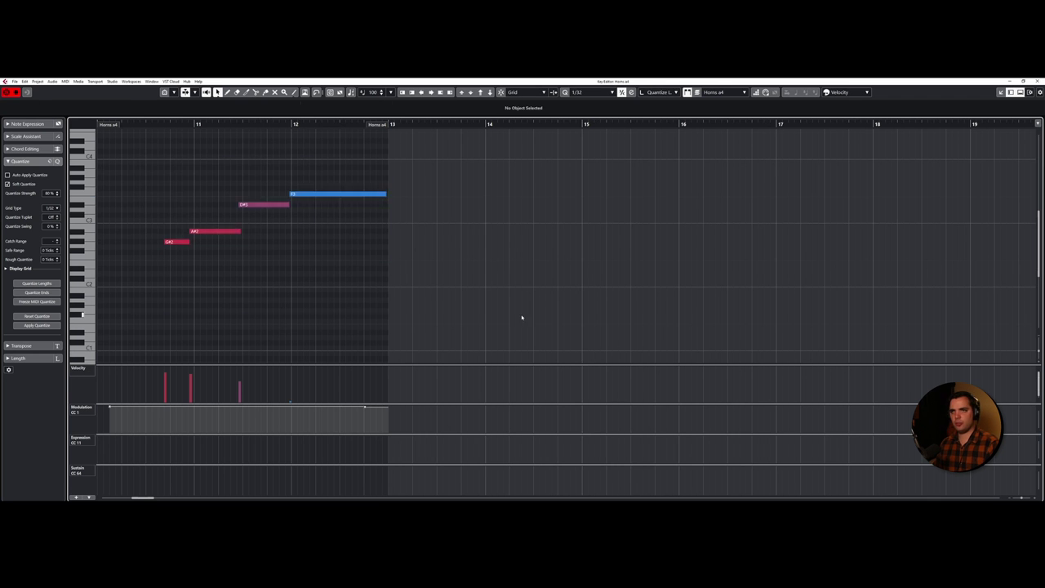
key(ctrl+a)
click(166, 123)
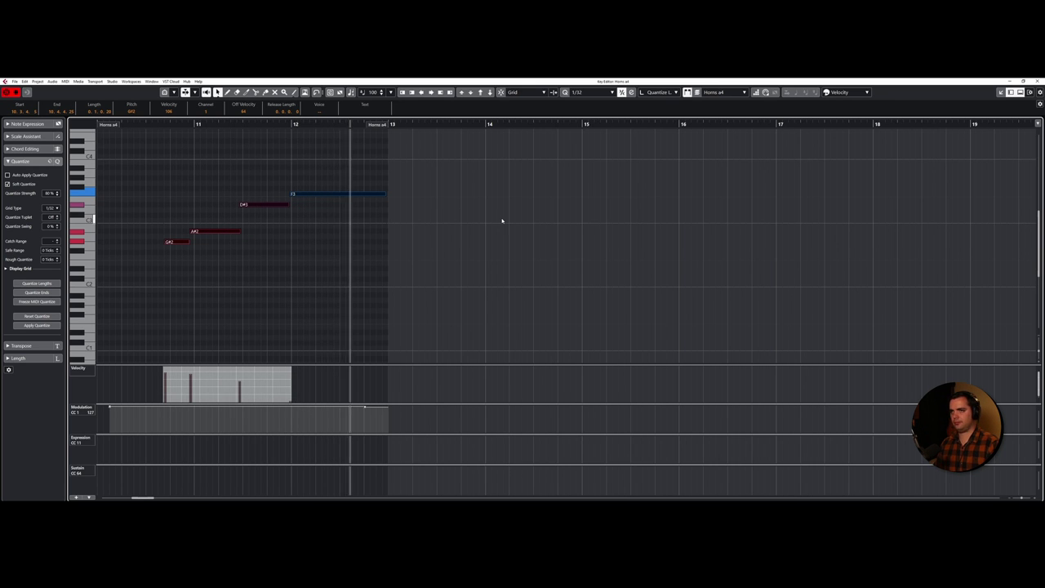
Stop playback, close the note editor, and play the Woodwinds folder soloed.
key(space)
key(Escape)
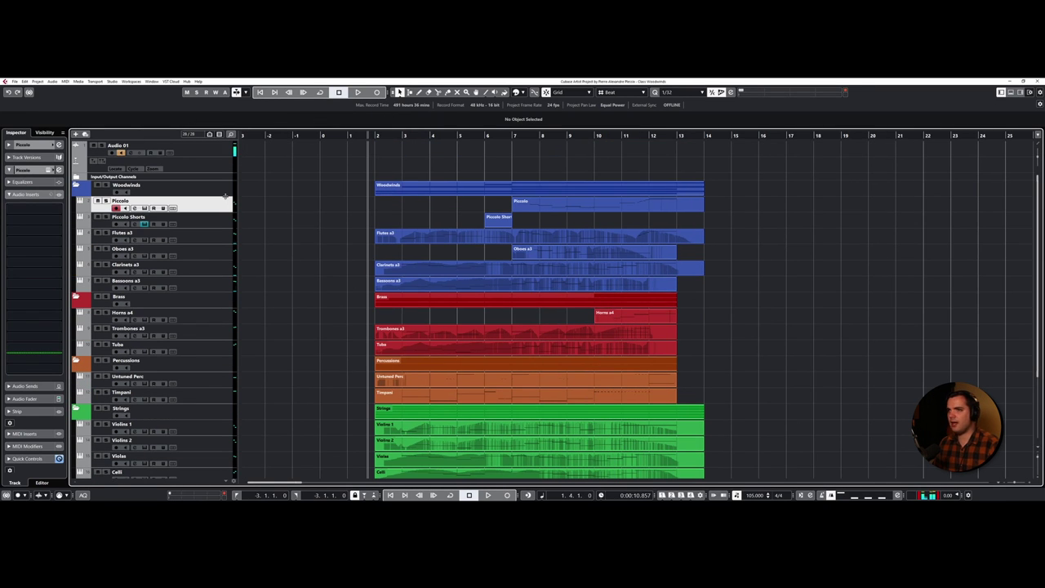
click(105, 186)
key(space)
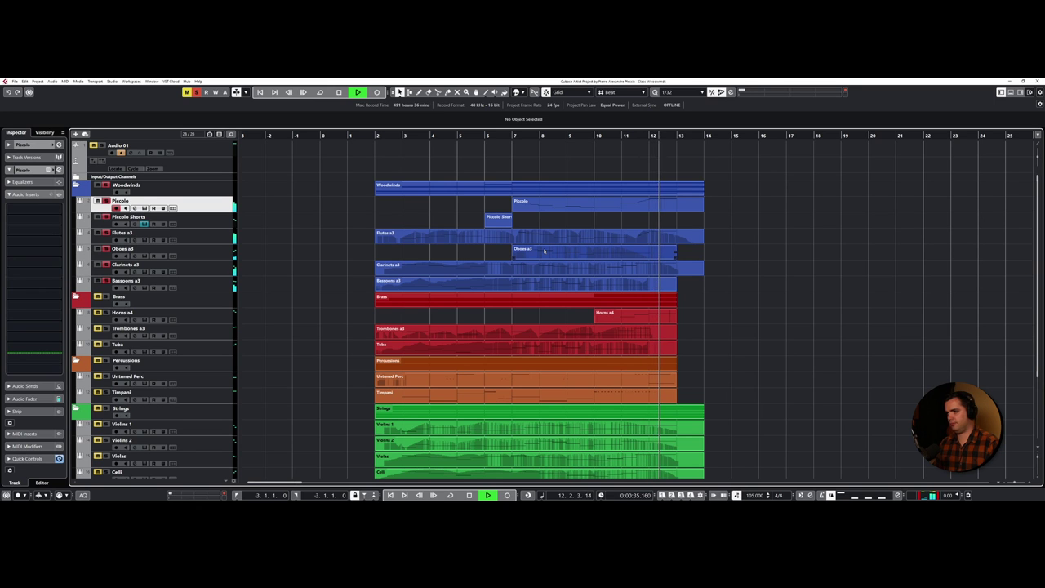
Play Flutes a3 soloed from bar 2, stop back at bar 2, and select its part.
key(space)
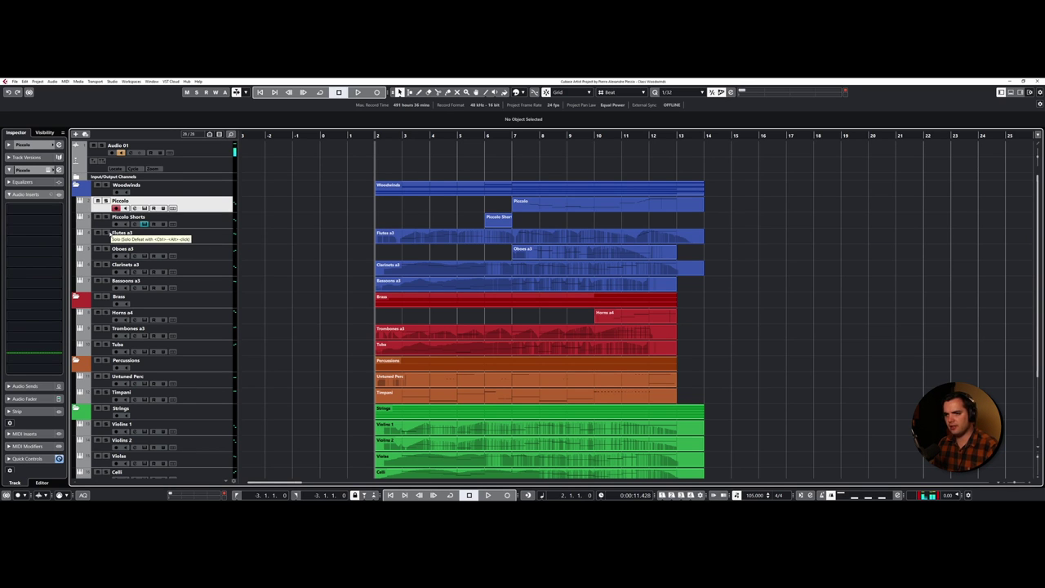
click(106, 233)
key(space)
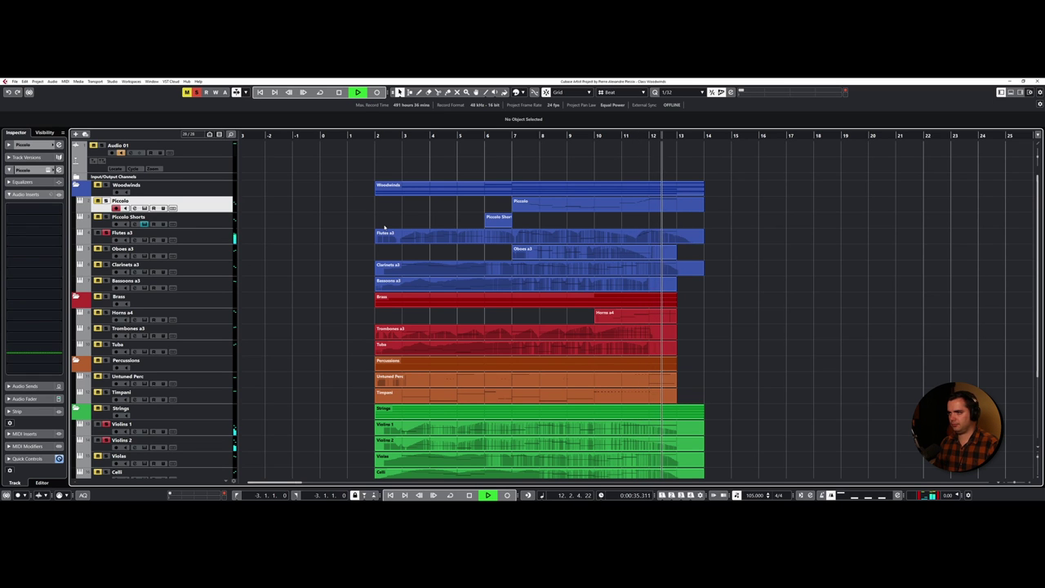
key(space)
click(674, 238)
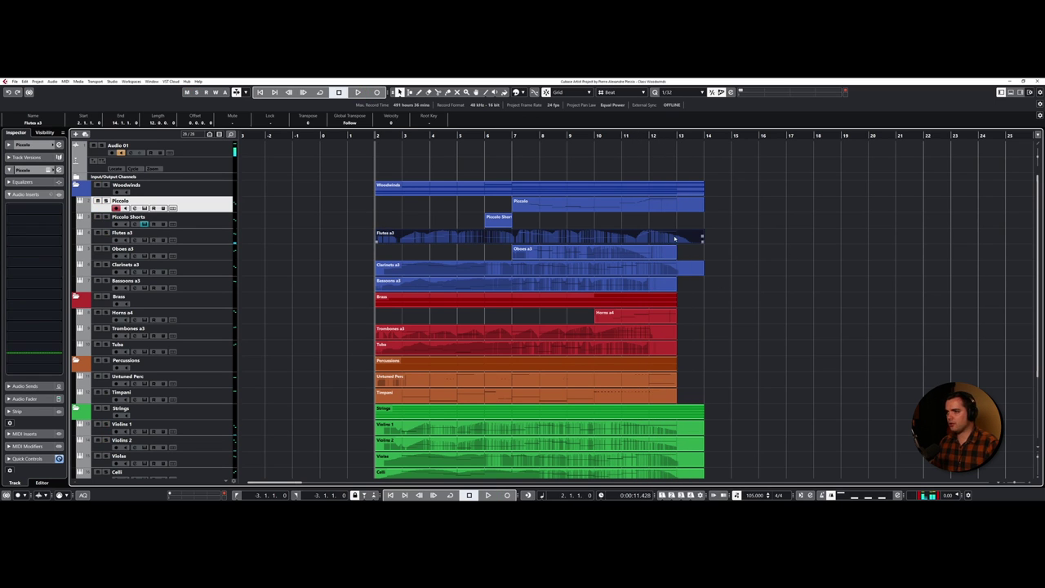
double_click(629, 238)
scroll(813, 205, right, 5)
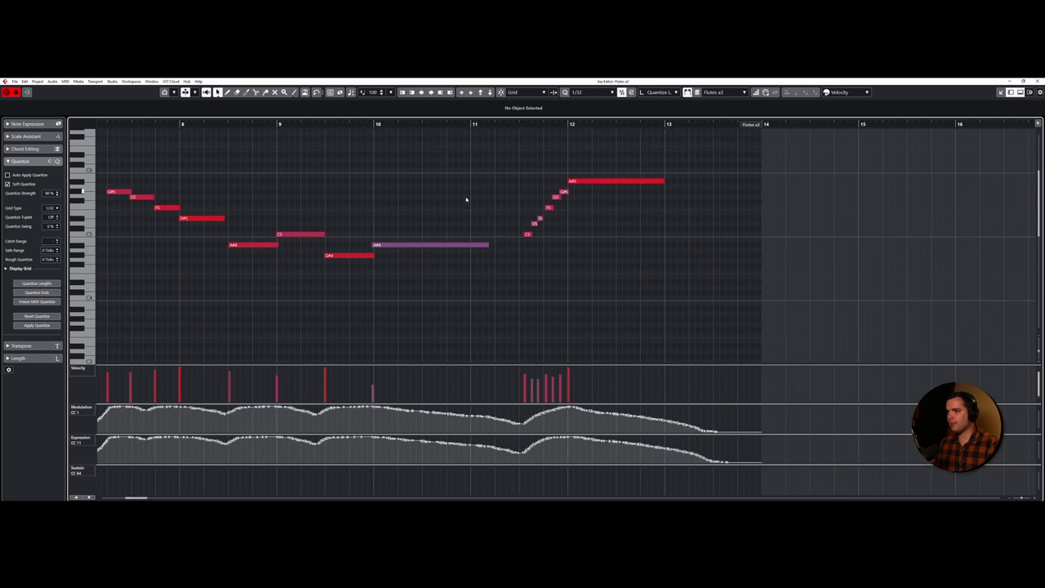
click(515, 124)
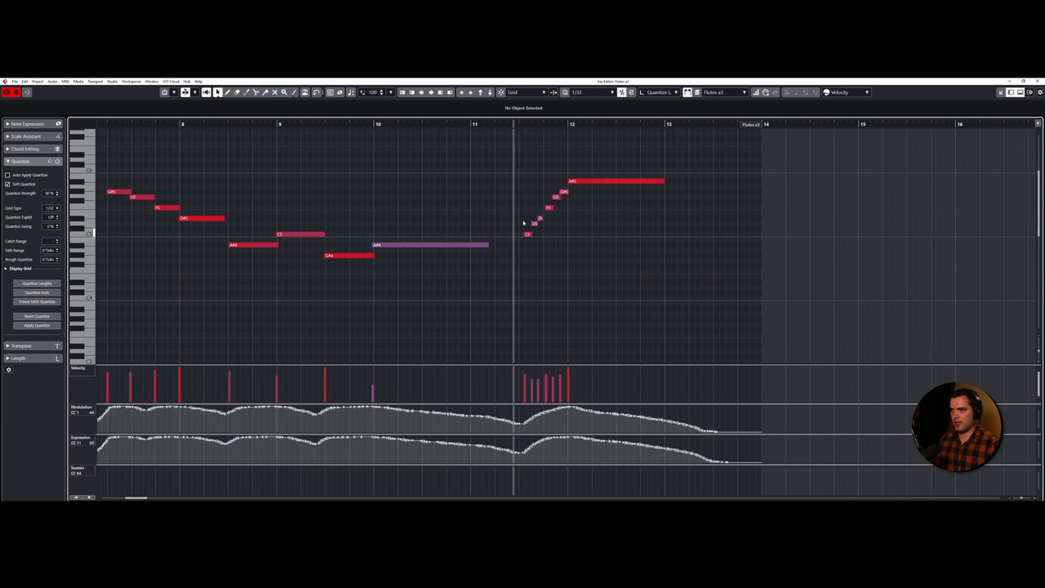
key(space)
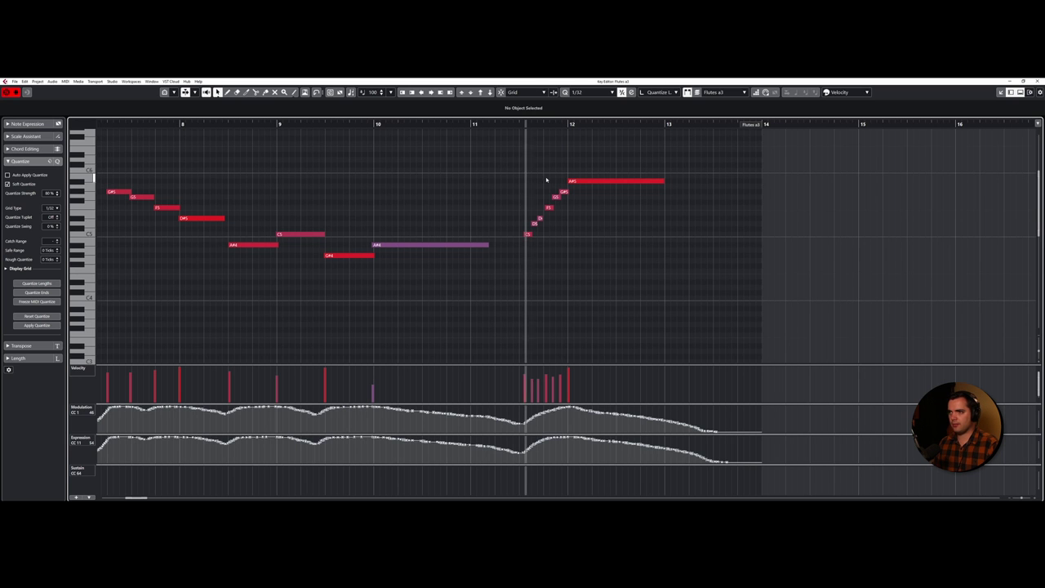
key(space)
key(Return)
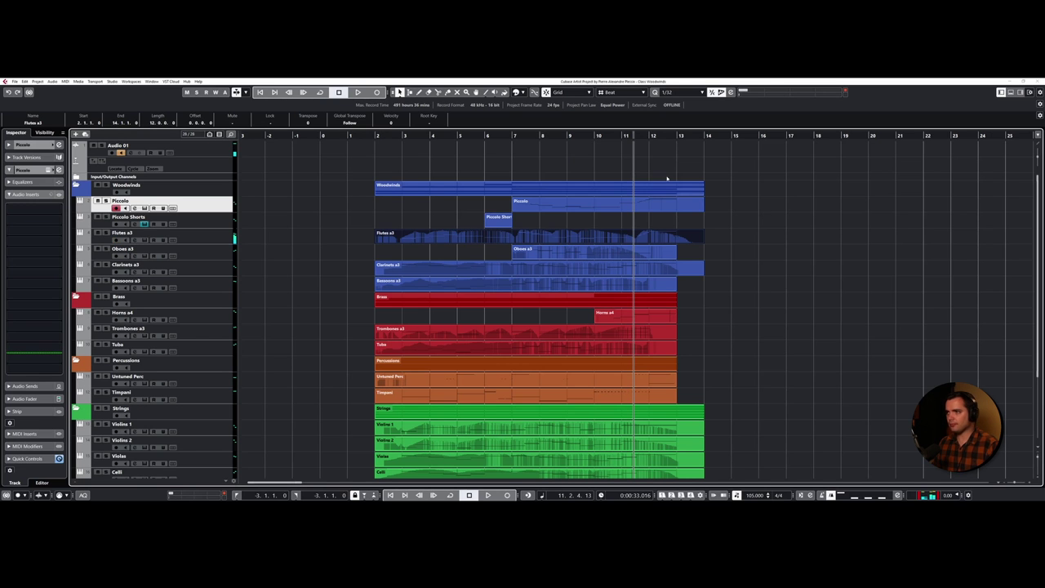
double_click(656, 182)
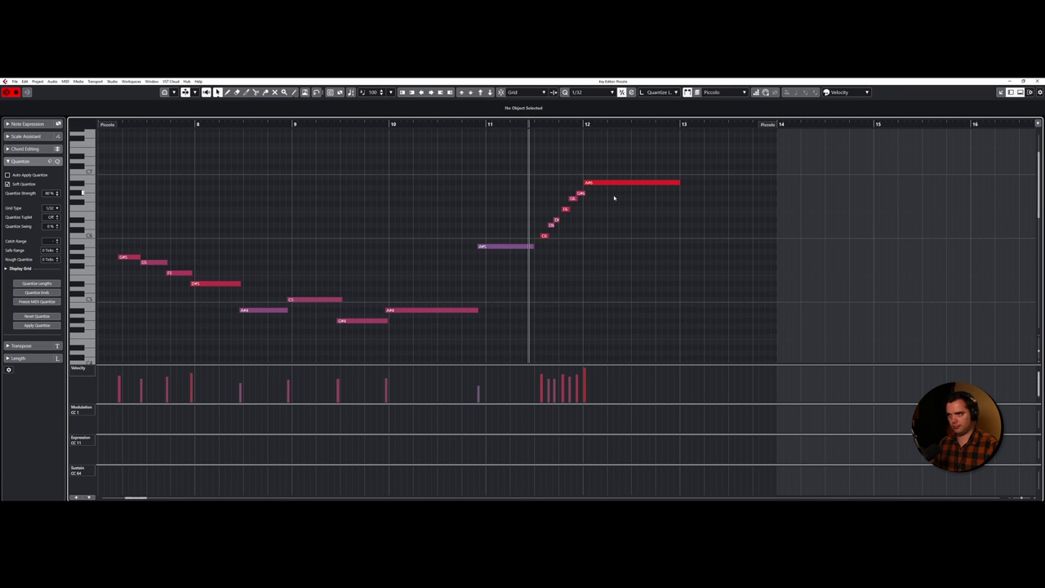
key(Return)
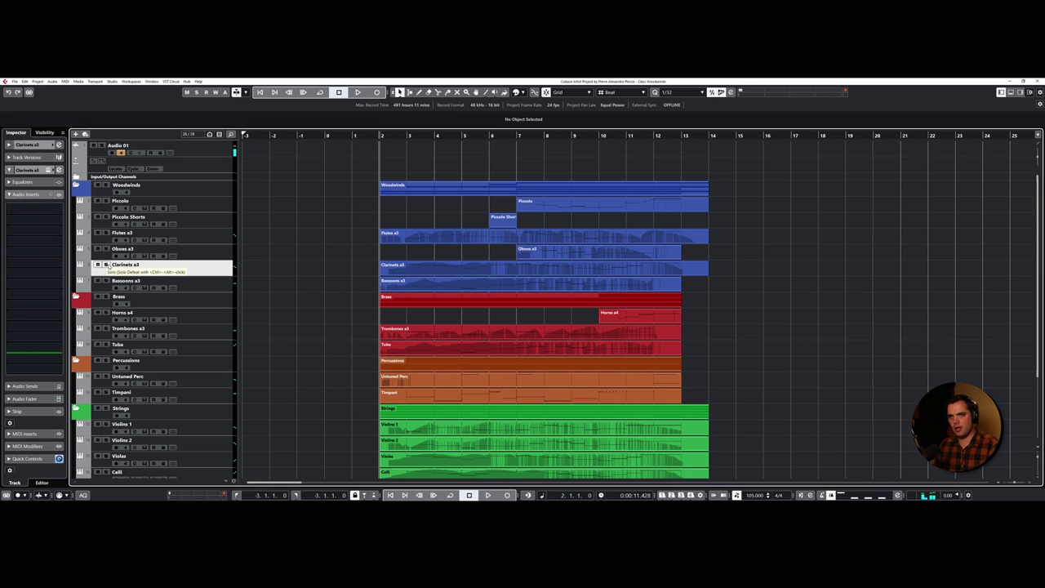
Play Clarinets a3 soloed from bar 2, then stop and clear the solo.
click(106, 266)
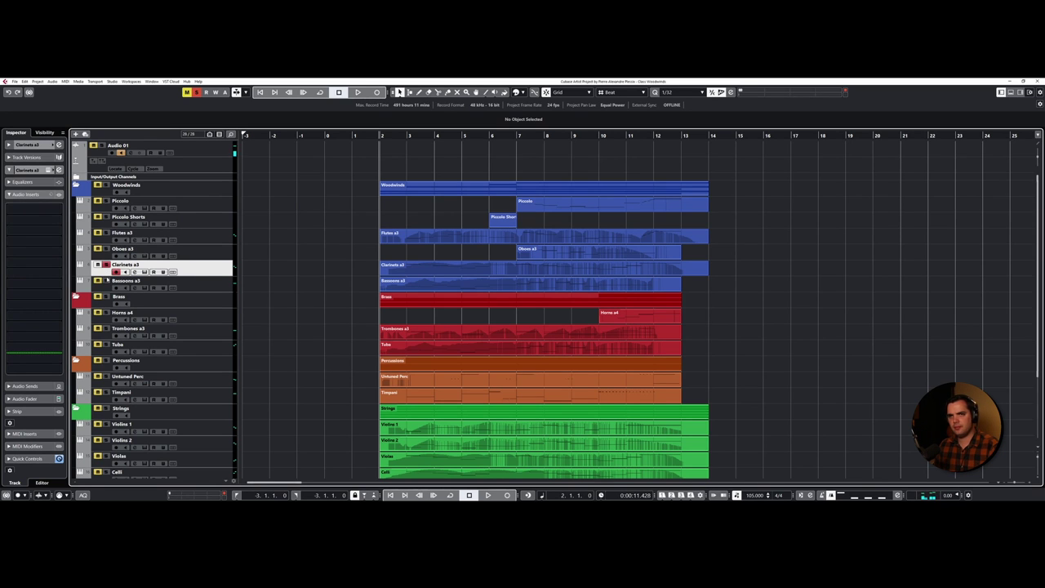
key(space)
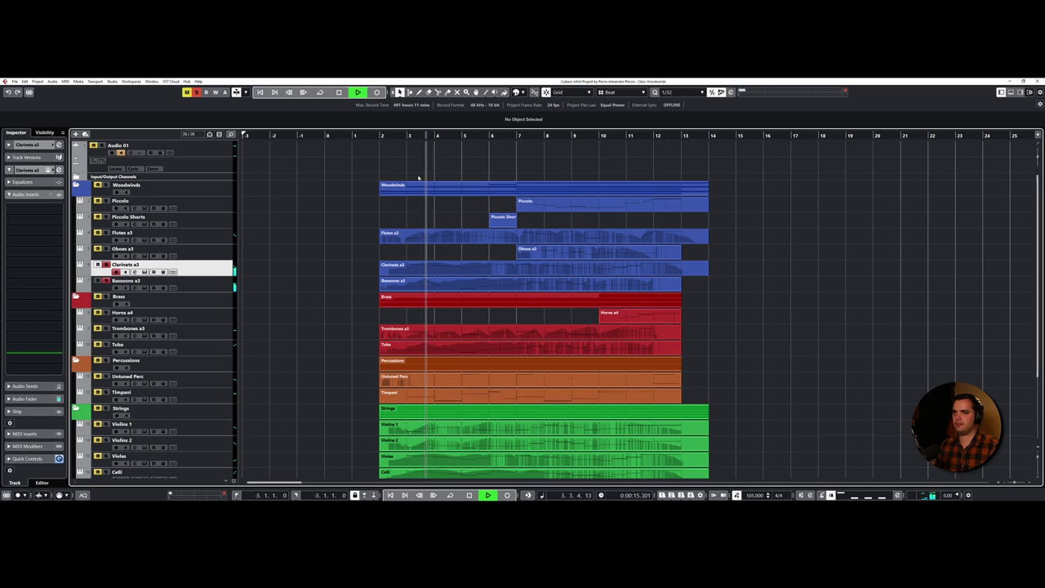
scroll(172, 425, down, 2)
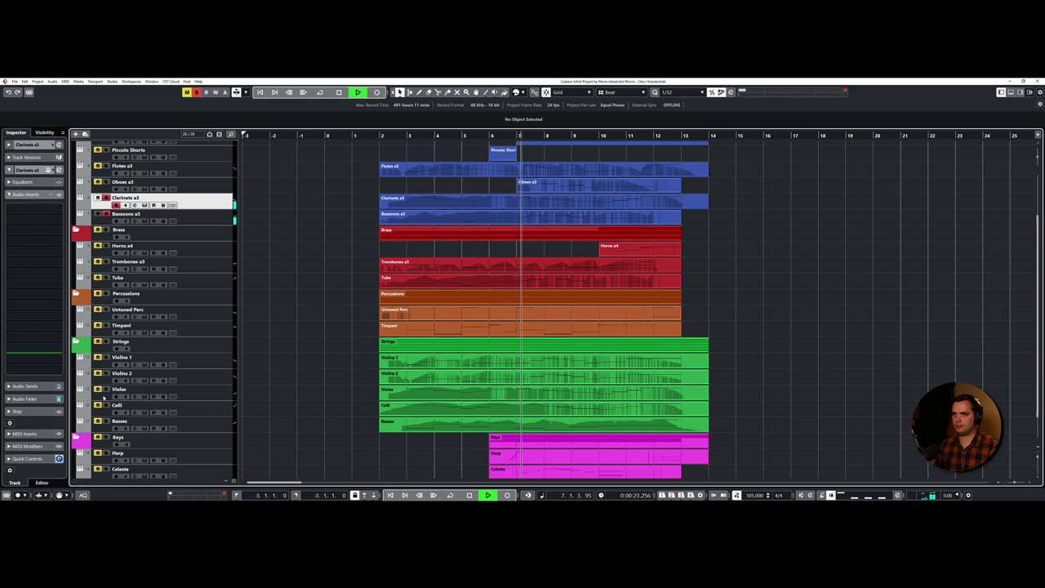
key(space)
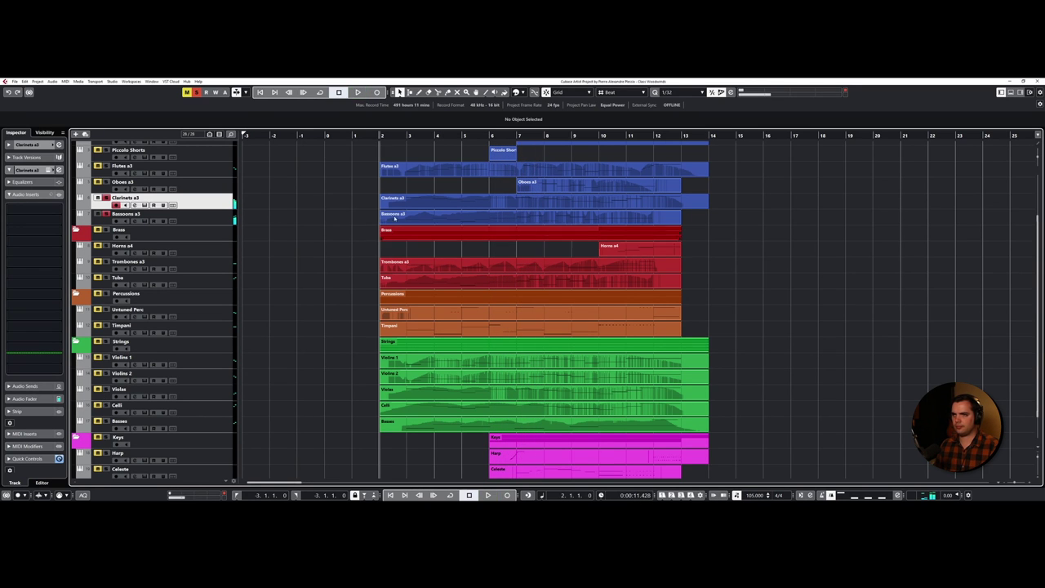
key(s)
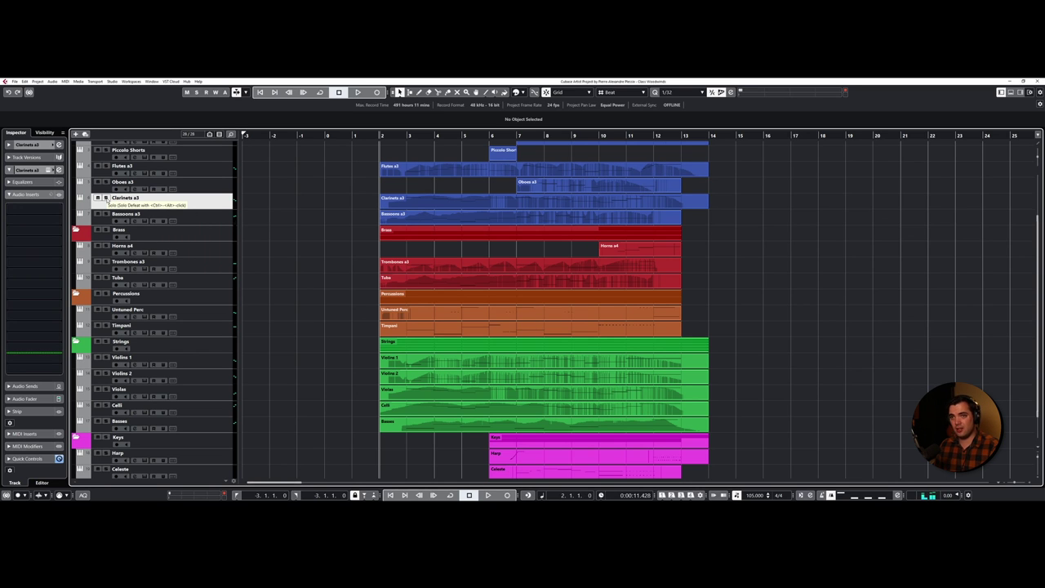
Play Clarinets a3 and Bassoons a3 soloed together from bar 2, then stop and clear all solos.
click(106, 198)
click(106, 213)
key(space)
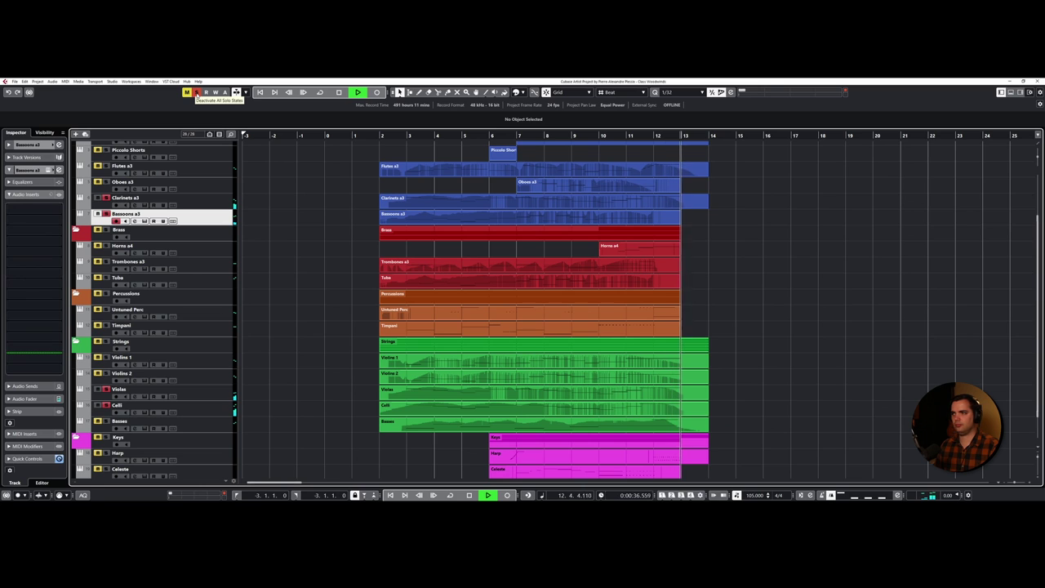
key(space)
click(196, 94)
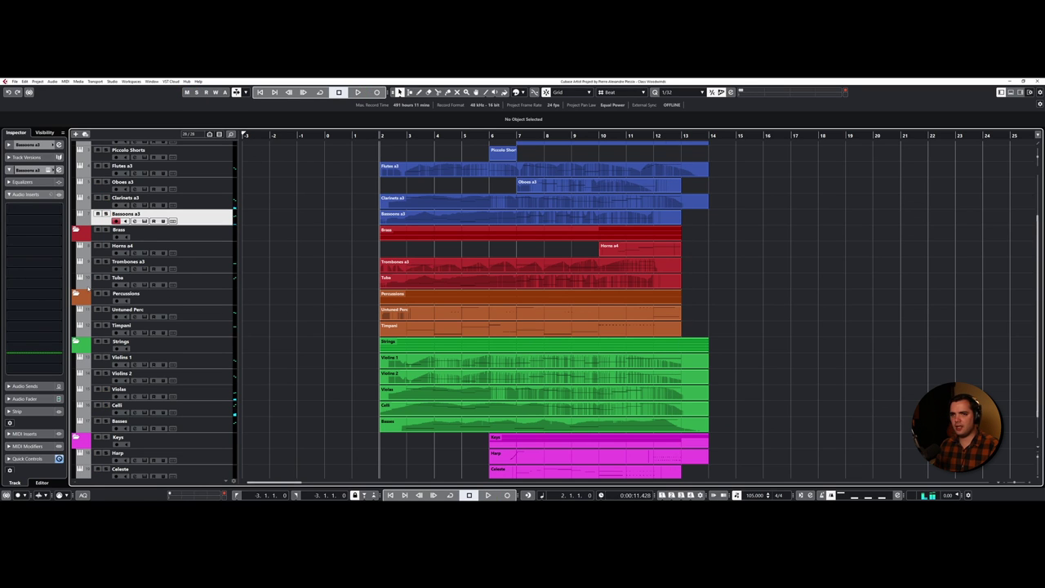
Select the Untuned Perc track and part, solo the Percussions folder, then stop back at bar 2.
click(215, 314)
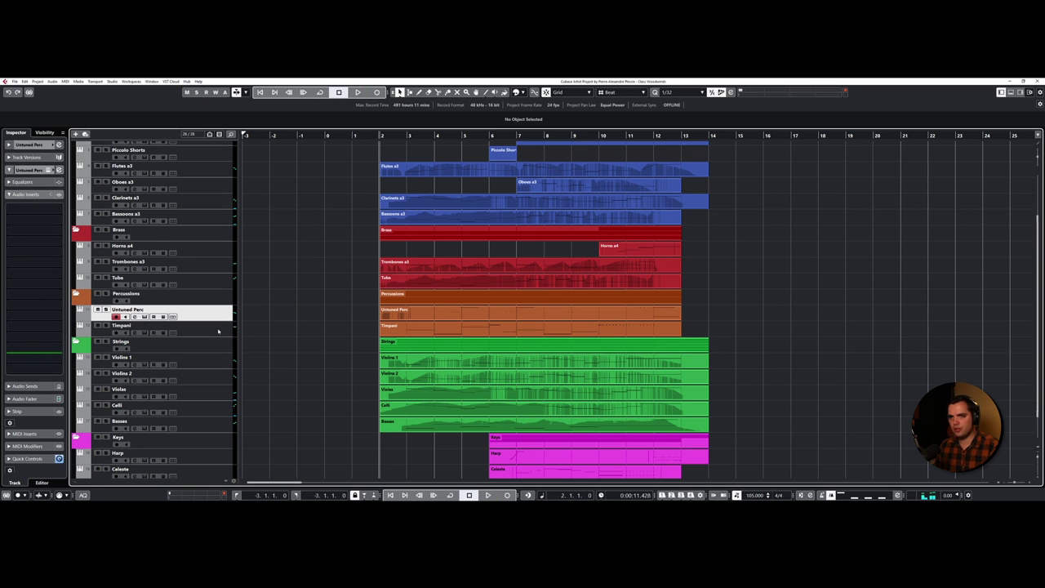
click(427, 314)
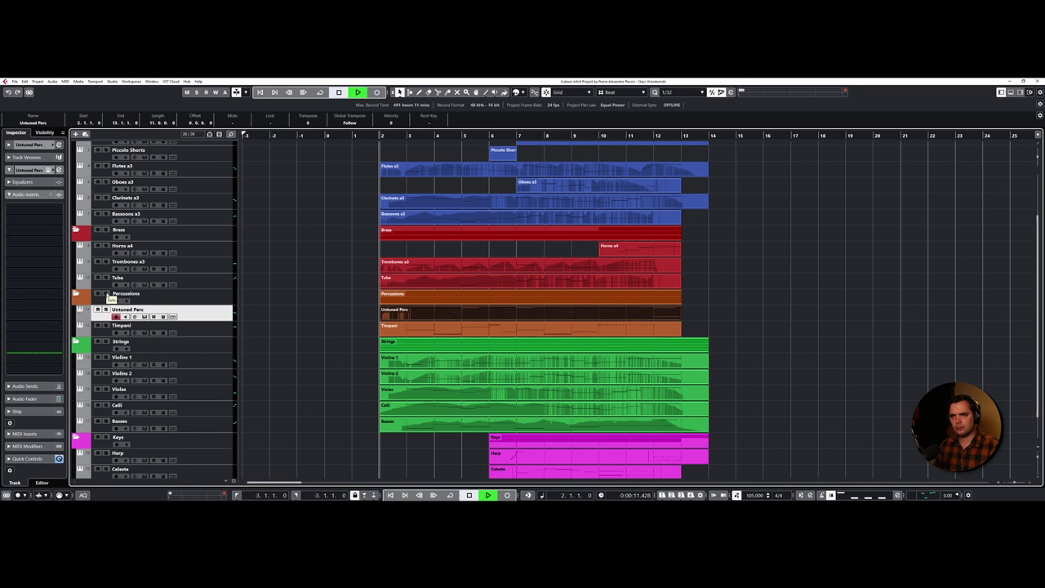
click(107, 294)
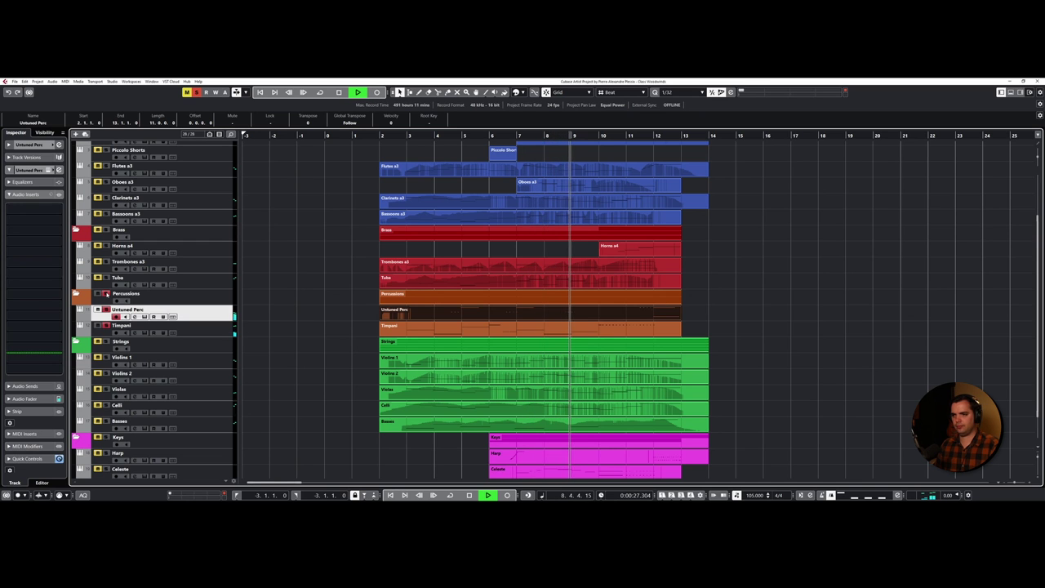
key(space)
scroll(350, 369, down, 2)
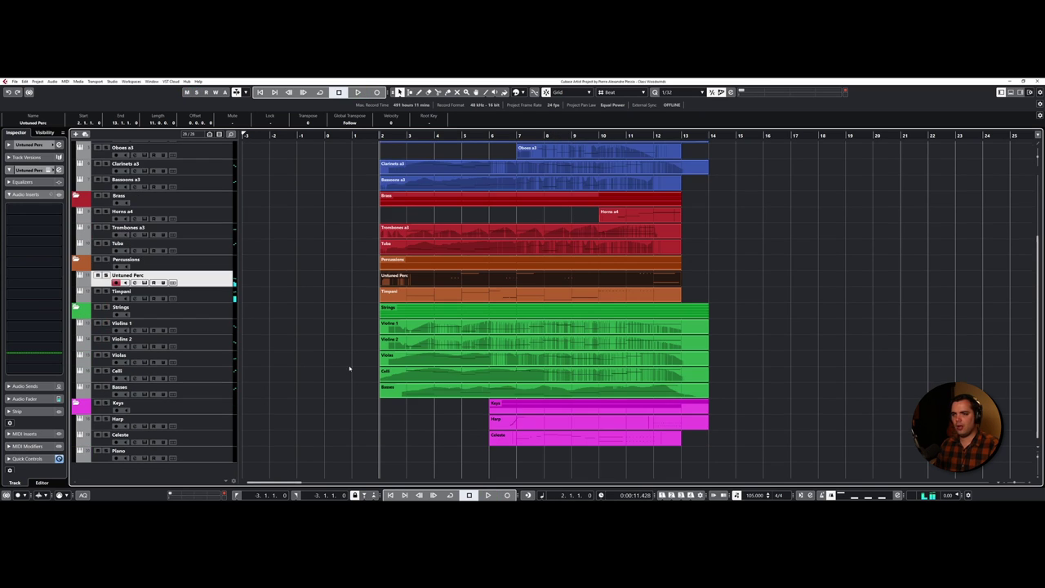
Move the playhead to about bar 6, play Celeste soloed, then open its notes and select all.
click(219, 420)
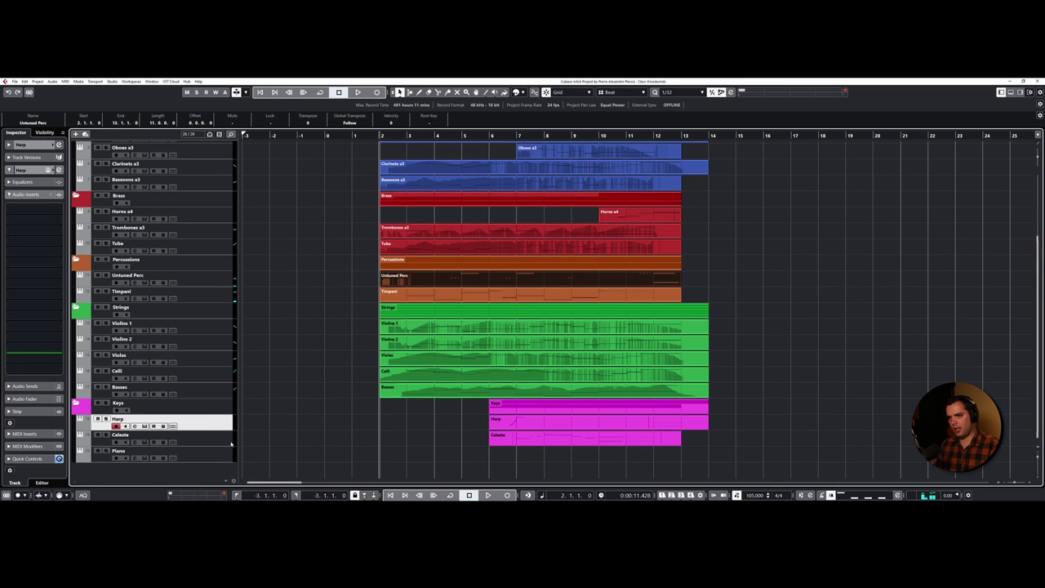
click(506, 135)
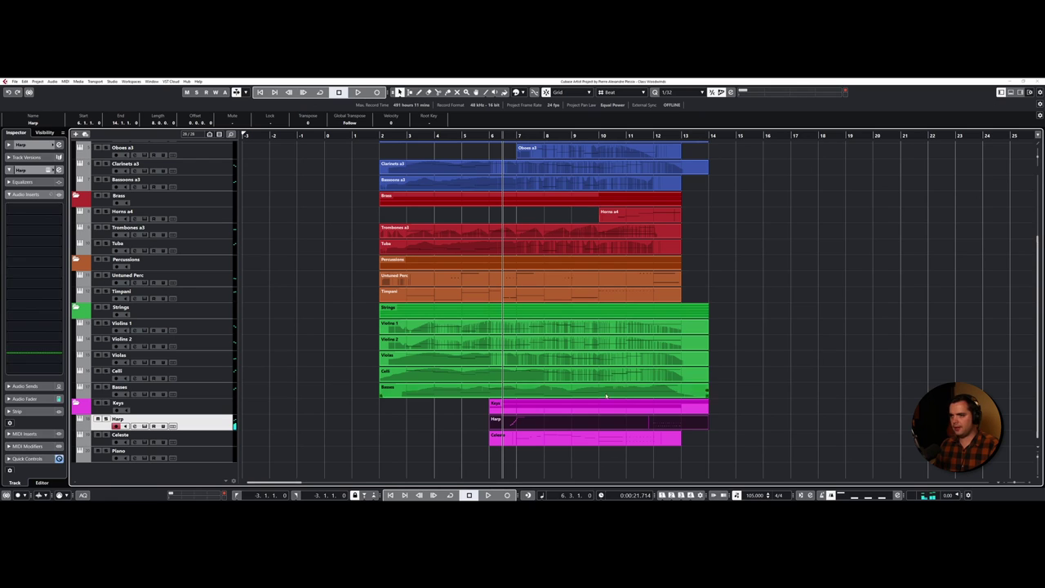
key(Down)
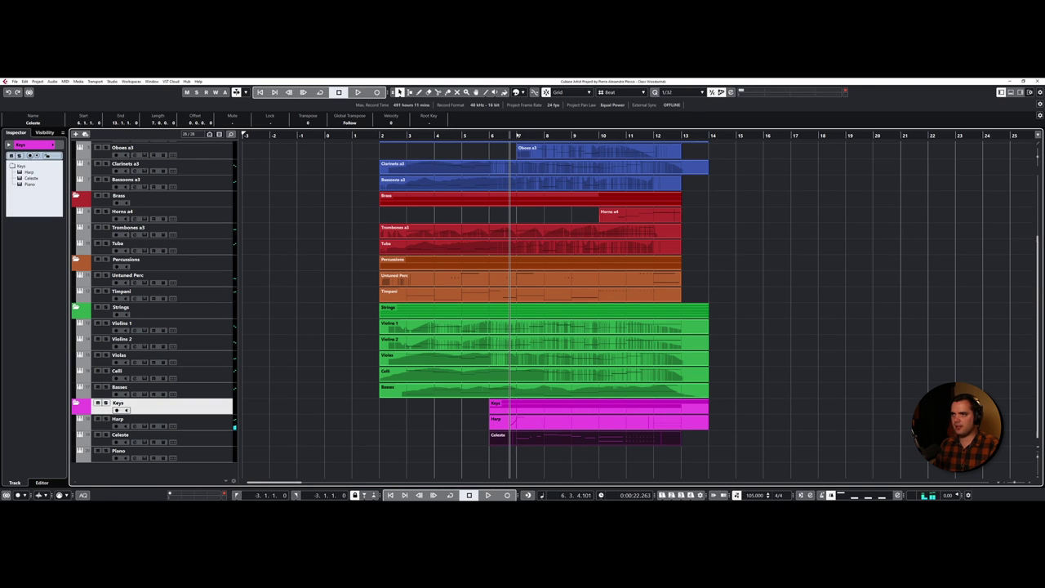
key(s)
key(space)
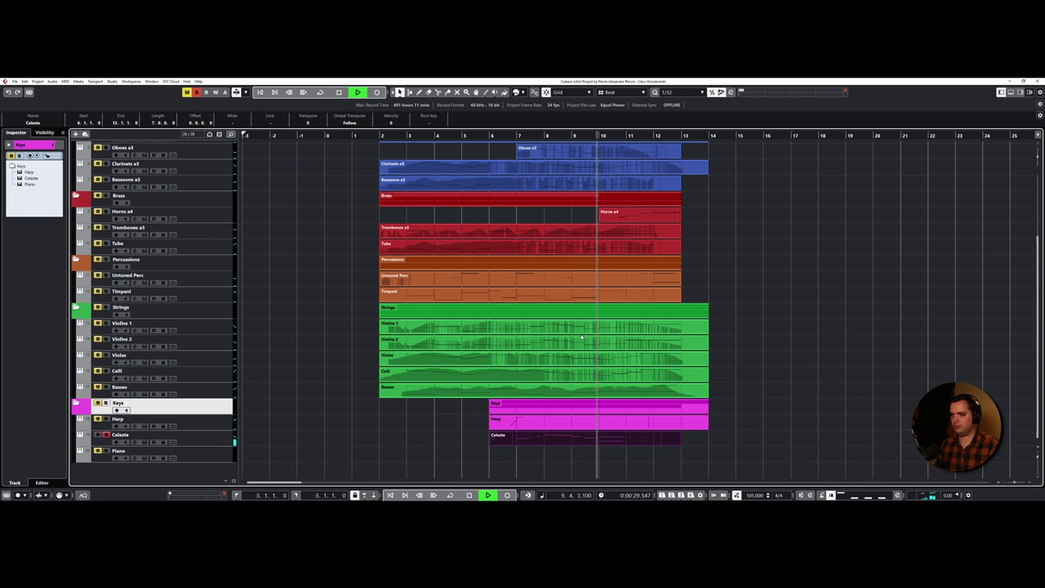
double_click(646, 444)
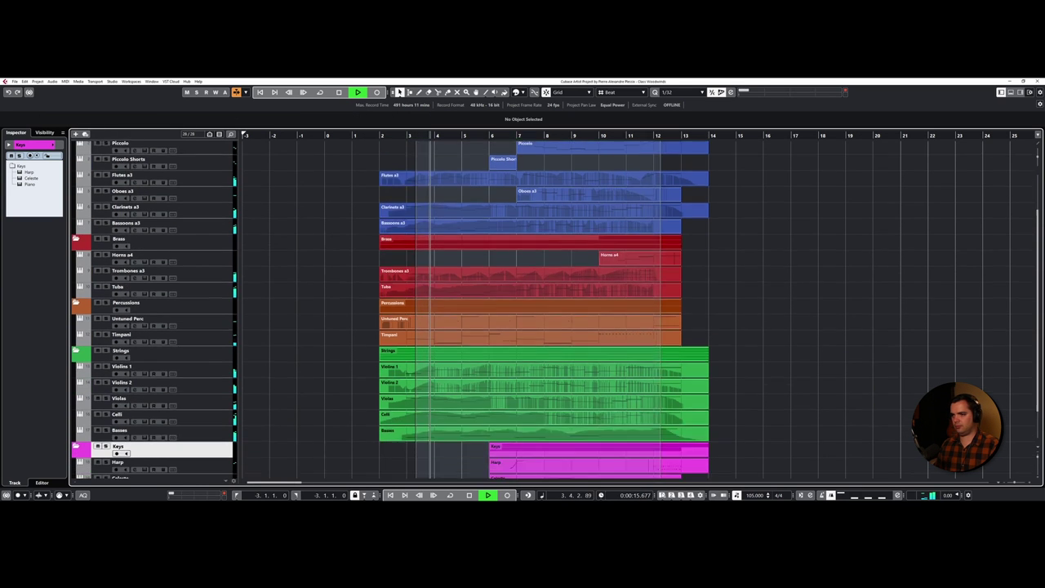
key(ctrl+a)
key(ctrl+e)
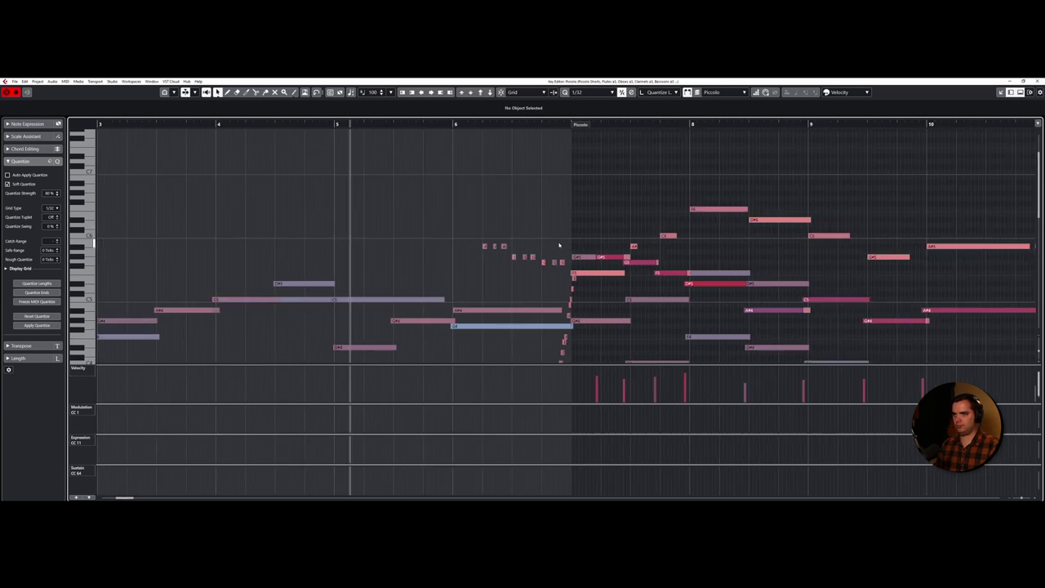
key(shift+f)
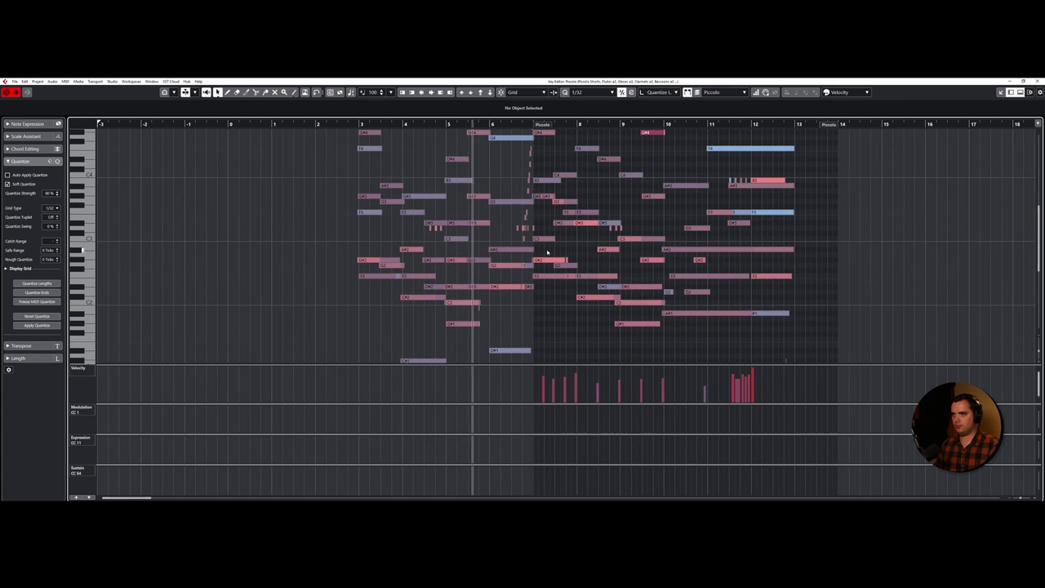
key(g)
drag(553, 365, 552, 384)
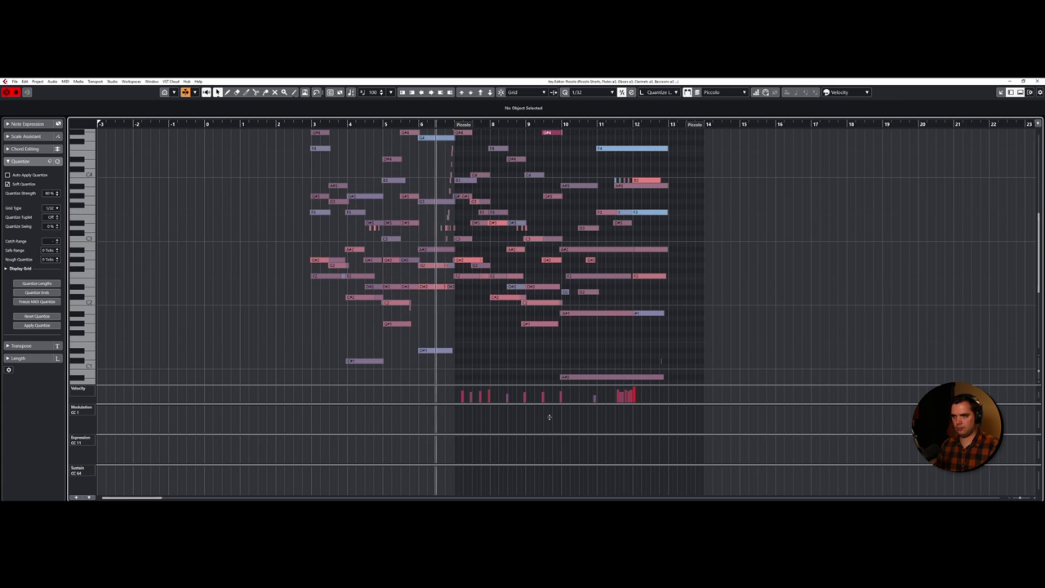
scroll(537, 328, up, 2)
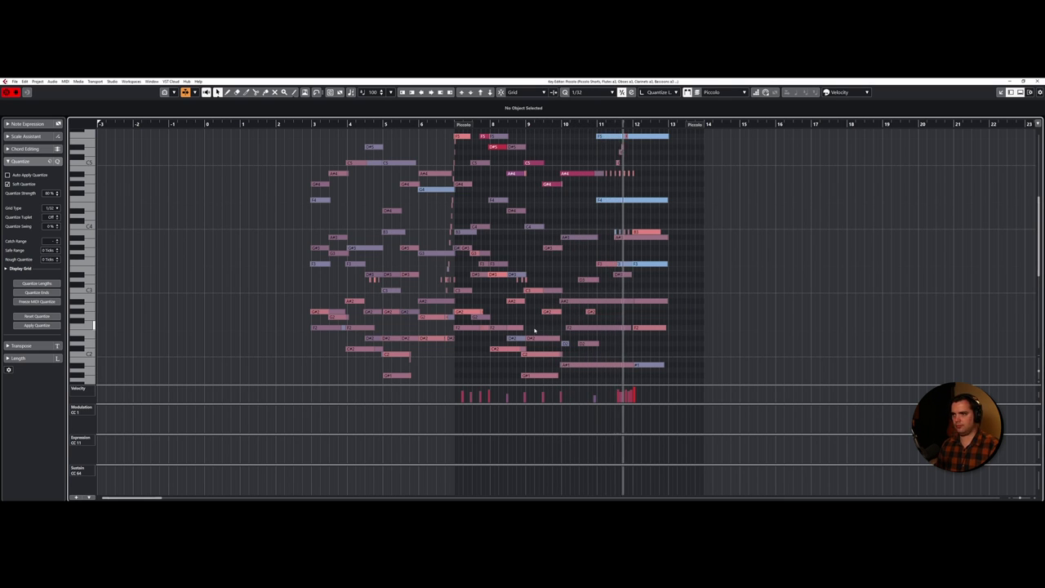
key(Return)
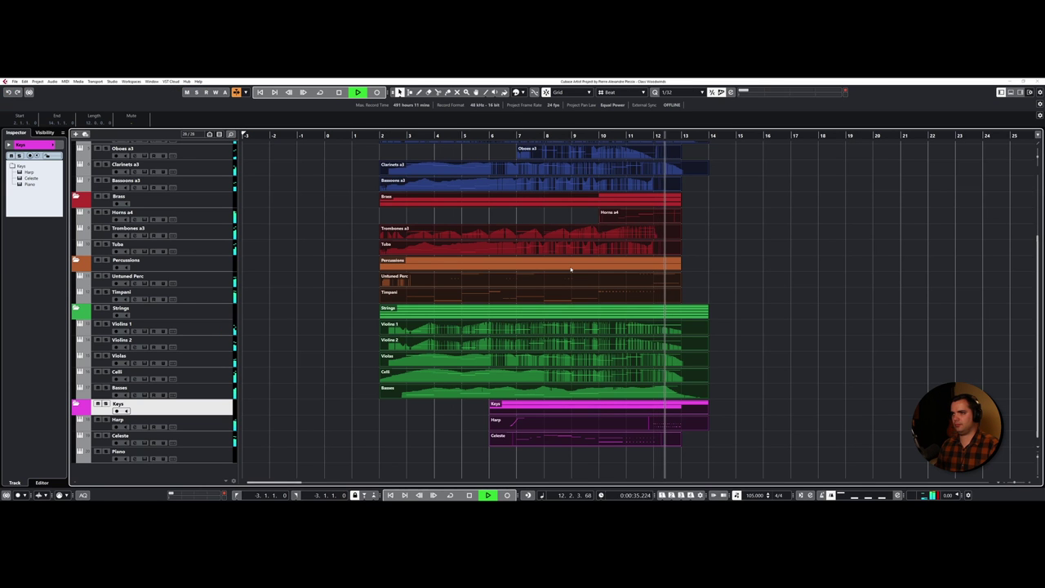
click(691, 271)
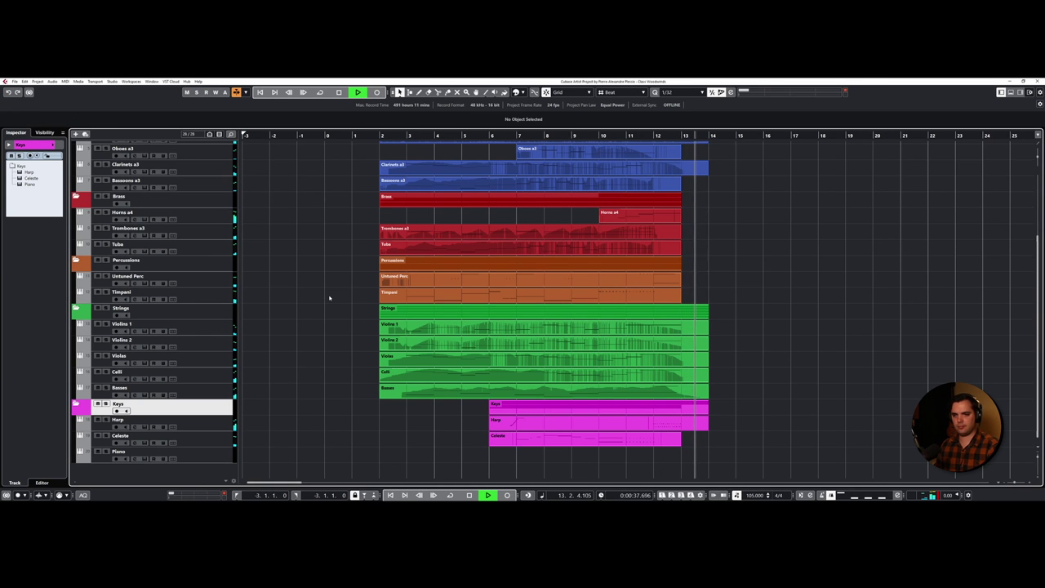